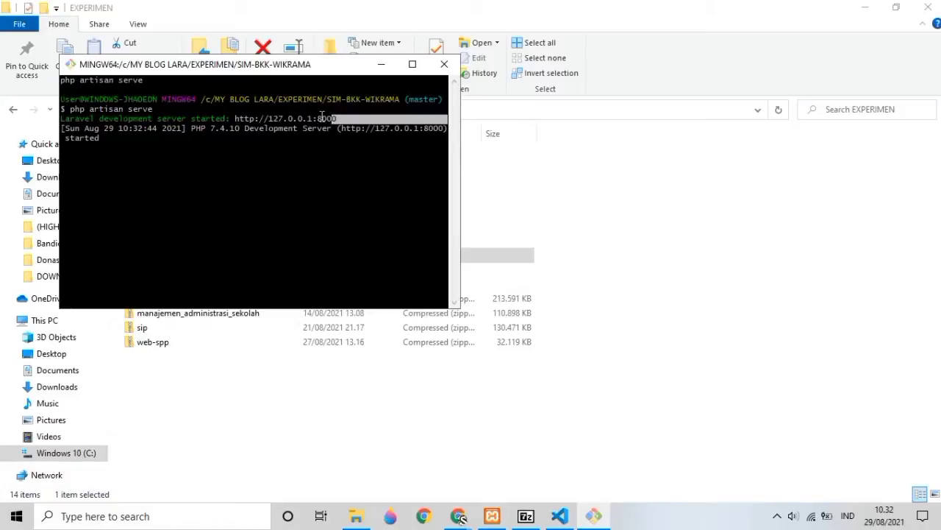
{"action": "right_click", "coordinate": [237, 119]}
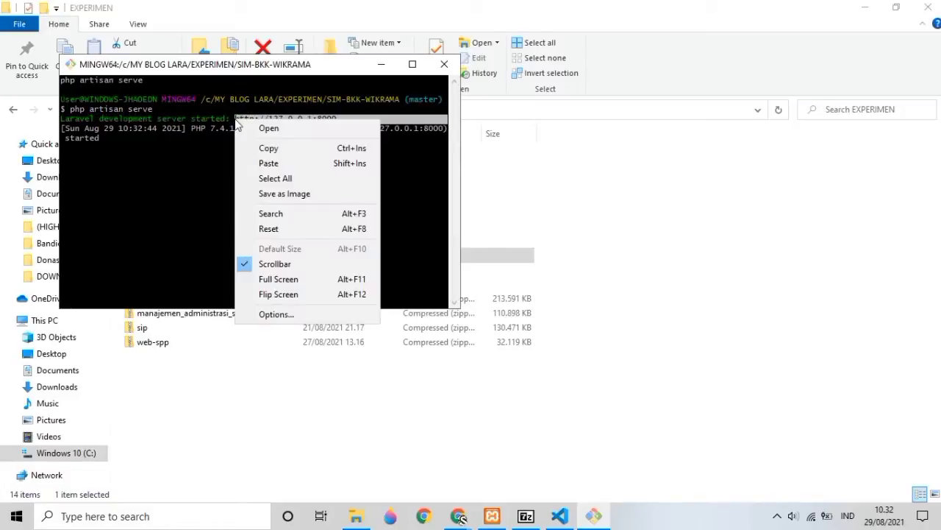
{"action": "left_click", "coordinate": [263, 148]}
{"action": "mouse_move", "coordinate": [424, 517]}
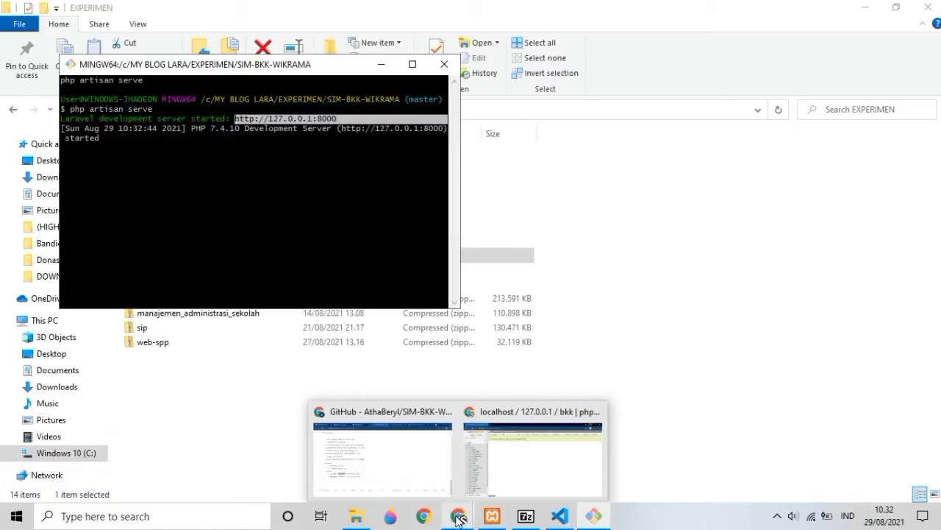
{"action": "left_click", "coordinate": [500, 476]}
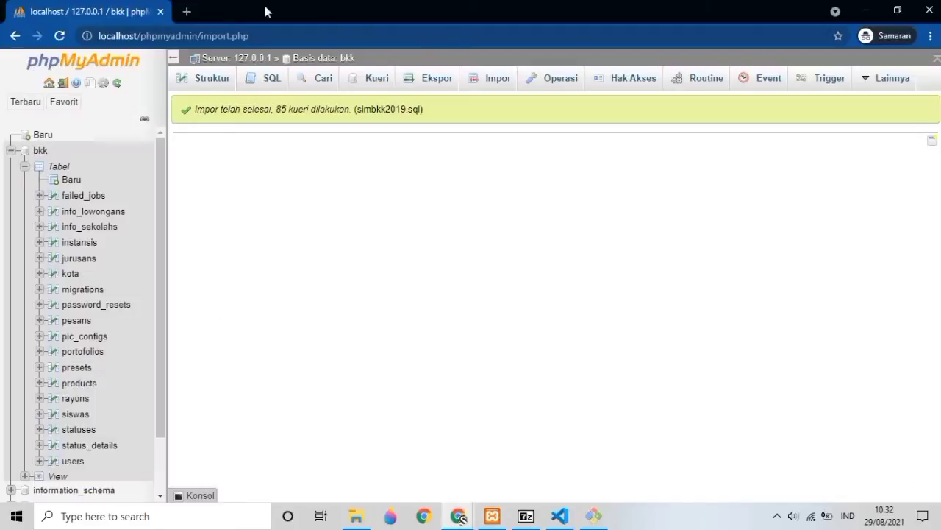
{"action": "left_click", "coordinate": [186, 12]}
{"action": "key", "text": "ctrl+v"}
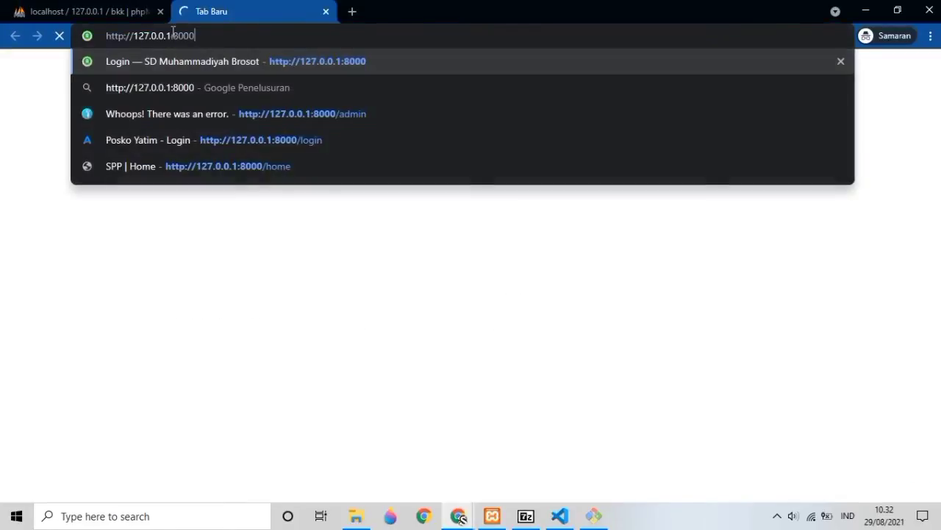
{"action": "key", "text": "Return"}
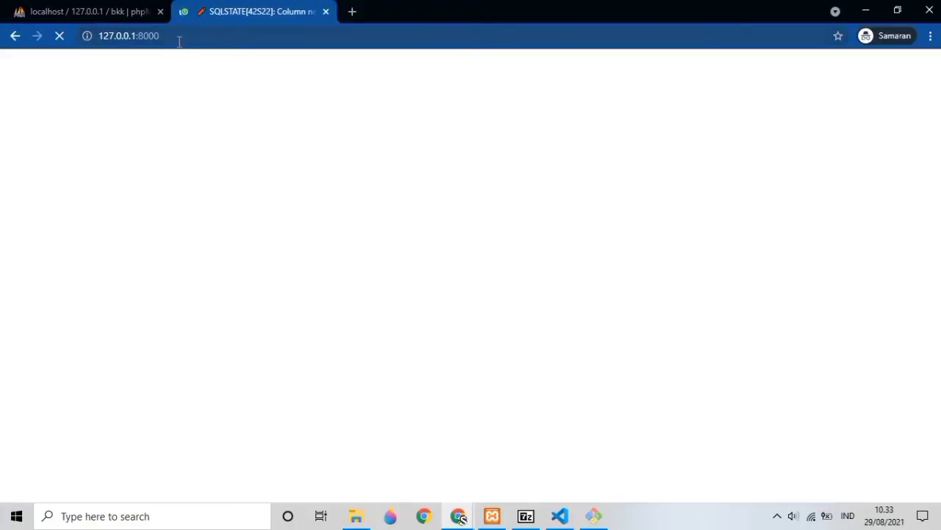
Load the application's login page at 127.0.0.1:8000/login
{"action": "left_click", "coordinate": [192, 36]}
{"action": "left_click", "coordinate": [195, 35]}
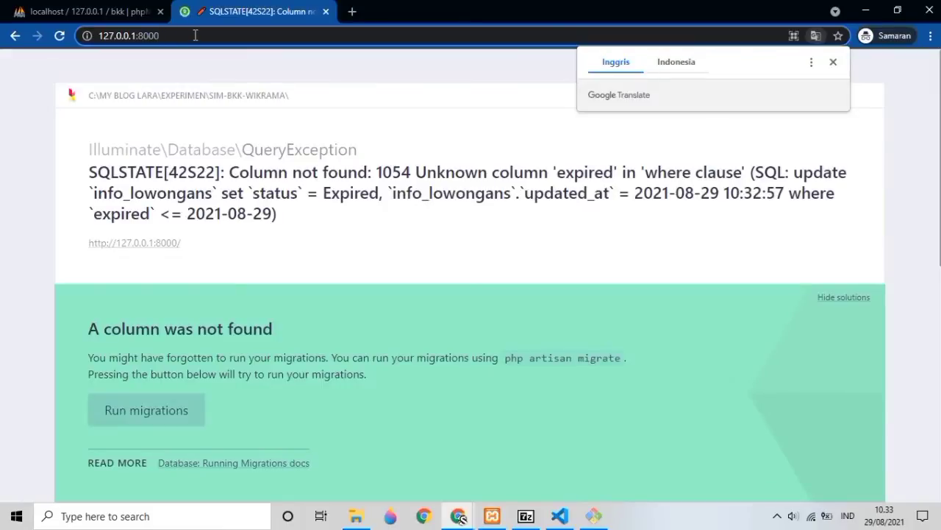
{"action": "type", "text": "/login"}
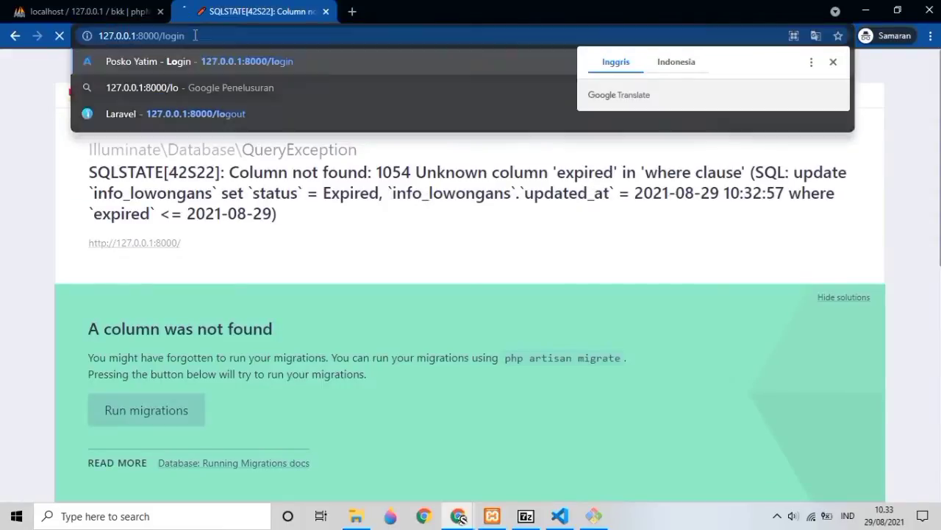
{"action": "key", "text": "Return"}
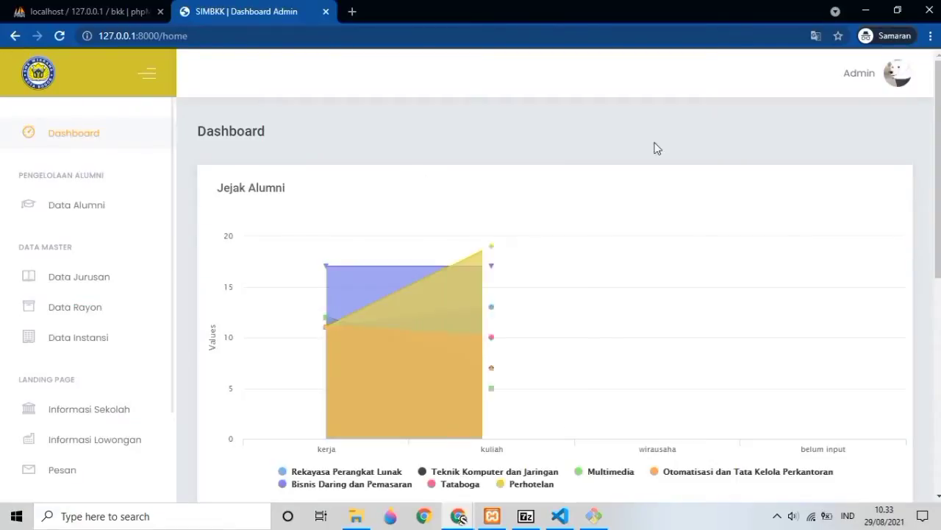
Open the admin account menu and review the dashboard's Jejak Alumni chart and alumni totals per major
{"action": "left_click", "coordinate": [899, 72]}
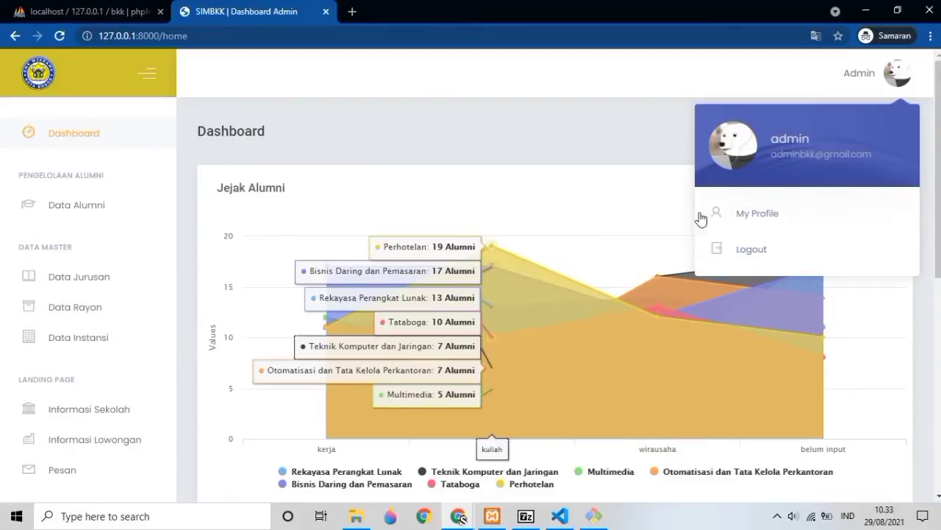
{"action": "scroll", "coordinate": [385, 319], "scroll_direction": "down", "scroll_amount": 5}
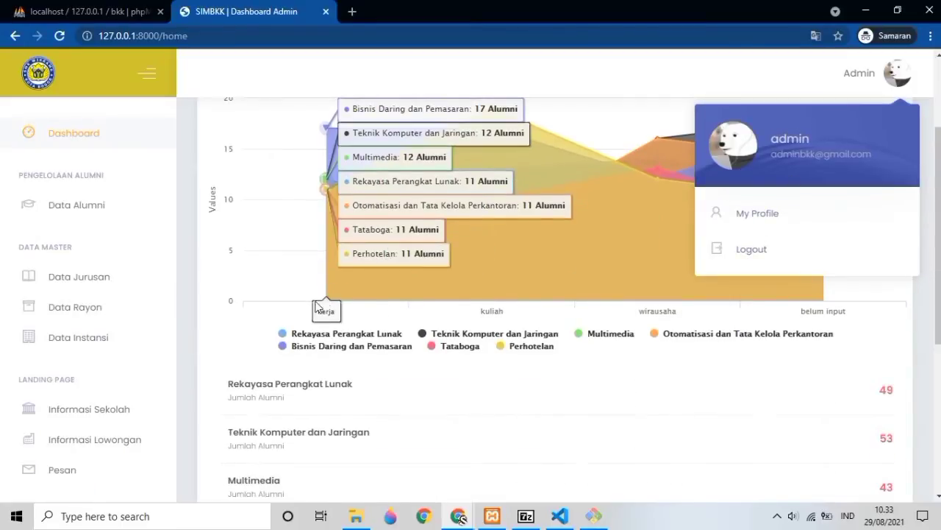
{"action": "scroll", "coordinate": [286, 269], "scroll_direction": "down", "scroll_amount": 2}
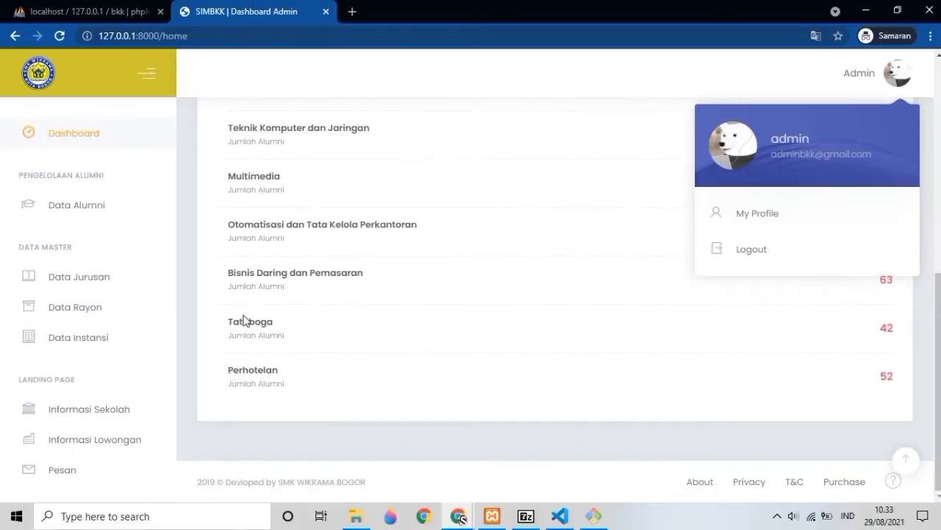
Open the blank Data Alumni entry form and examine its identity fields and the Jurusan and Rayon choices
{"action": "left_click", "coordinate": [73, 204]}
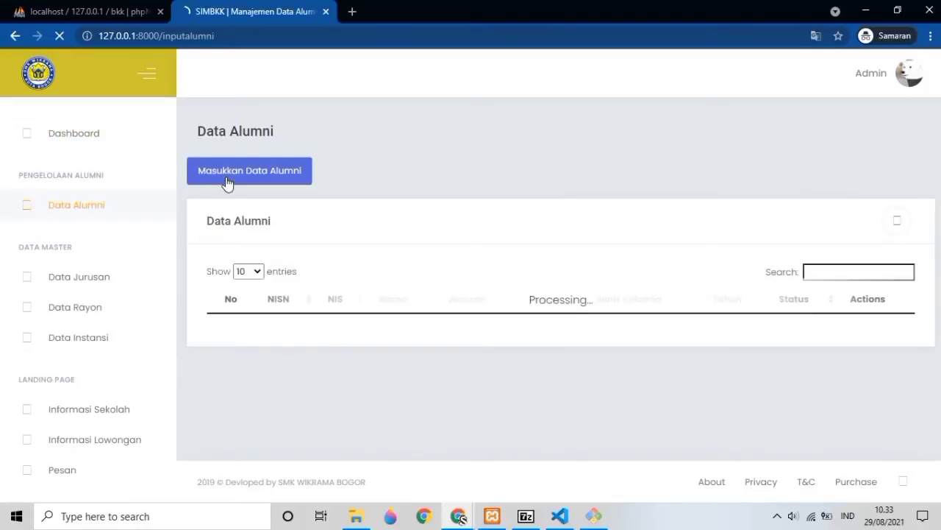
{"action": "left_click", "coordinate": [226, 177]}
{"action": "left_click", "coordinate": [439, 162]}
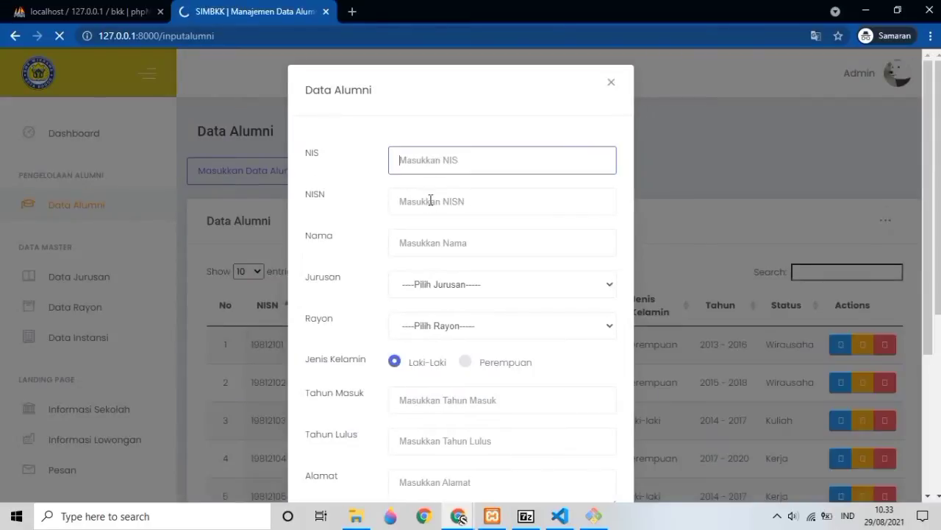
{"action": "left_click", "coordinate": [430, 200]}
{"action": "scroll", "coordinate": [433, 199], "scroll_direction": "down", "scroll_amount": 2}
{"action": "left_click", "coordinate": [433, 147]}
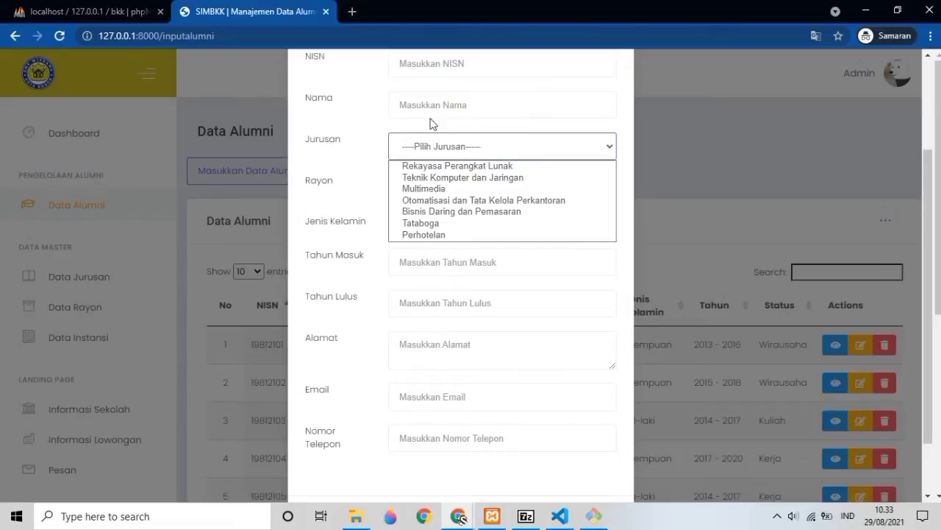
{"action": "left_click", "coordinate": [431, 117]}
{"action": "left_click", "coordinate": [432, 197]}
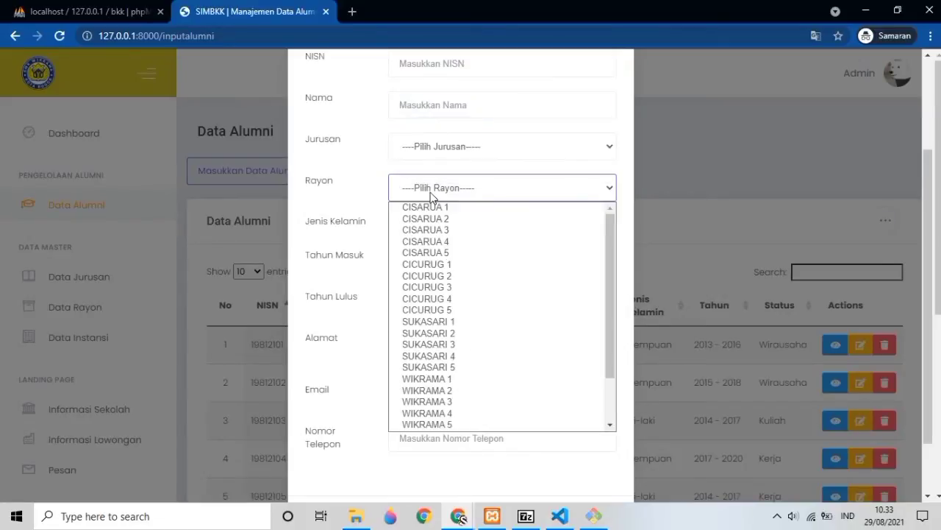
{"action": "scroll", "coordinate": [432, 242], "scroll_direction": "down", "scroll_amount": 1}
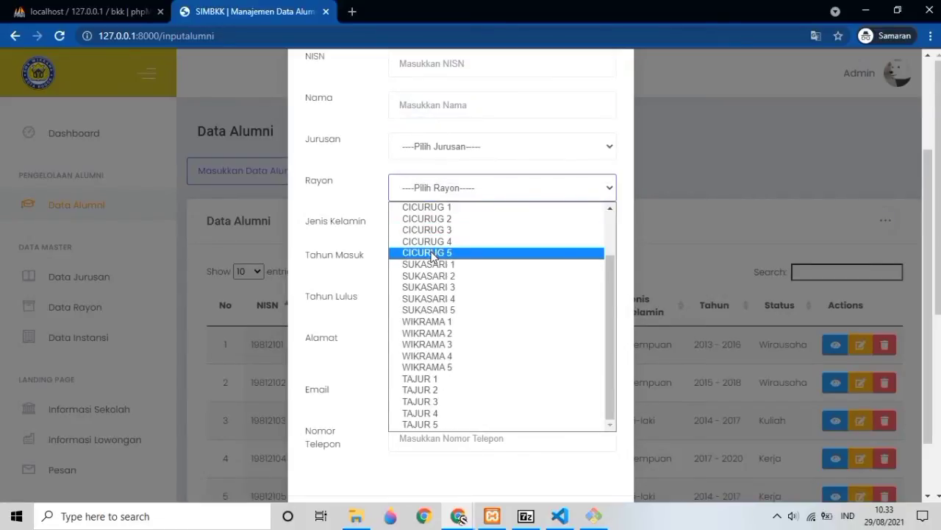
{"action": "left_click", "coordinate": [378, 171]}
Examine the alumni form's gender, year, address, email and phone fields, and close the form without saving
{"action": "left_click", "coordinate": [464, 227]}
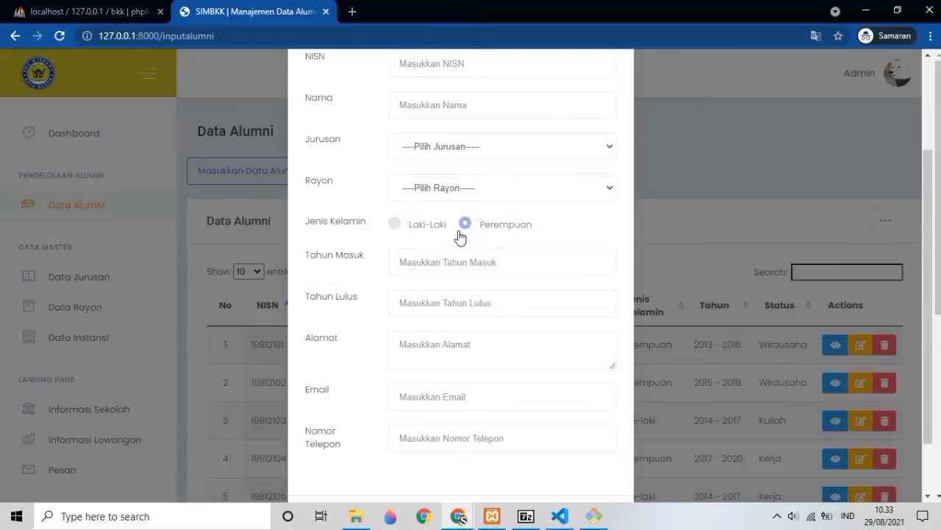
{"action": "left_click", "coordinate": [398, 228]}
{"action": "left_click", "coordinate": [422, 263]}
{"action": "scroll", "coordinate": [425, 268], "scroll_direction": "down", "scroll_amount": 1}
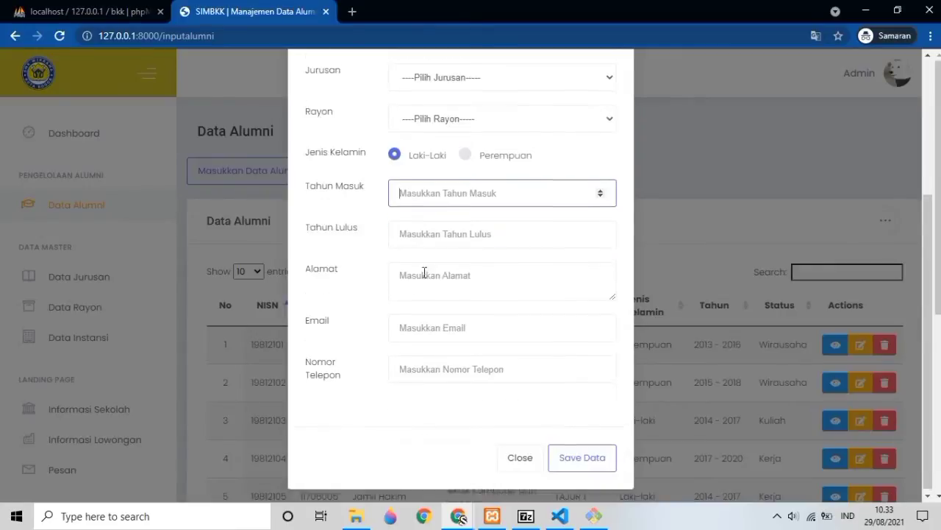
{"action": "left_click", "coordinate": [430, 233]}
{"action": "left_click", "coordinate": [441, 275]}
{"action": "scroll", "coordinate": [438, 301], "scroll_direction": "down", "scroll_amount": 1}
{"action": "left_click", "coordinate": [437, 331]}
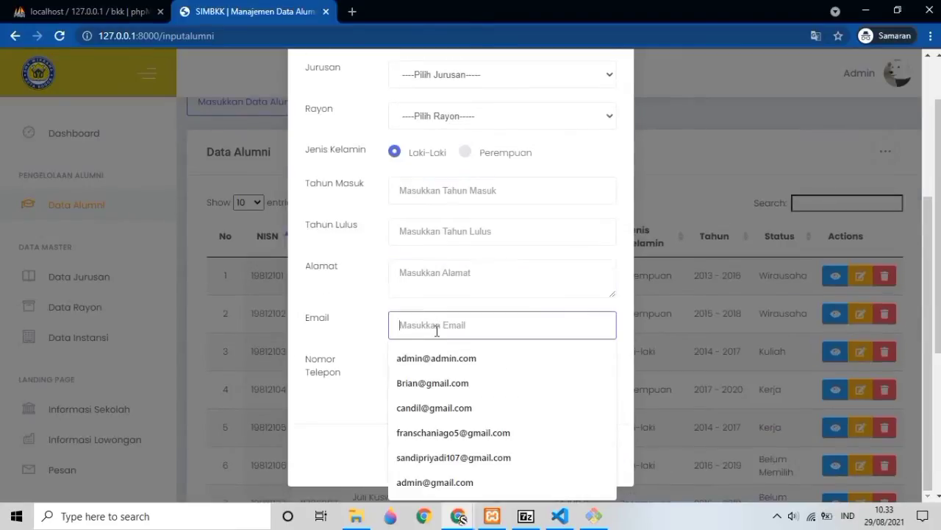
{"action": "left_click", "coordinate": [370, 313]}
{"action": "left_click", "coordinate": [413, 377]}
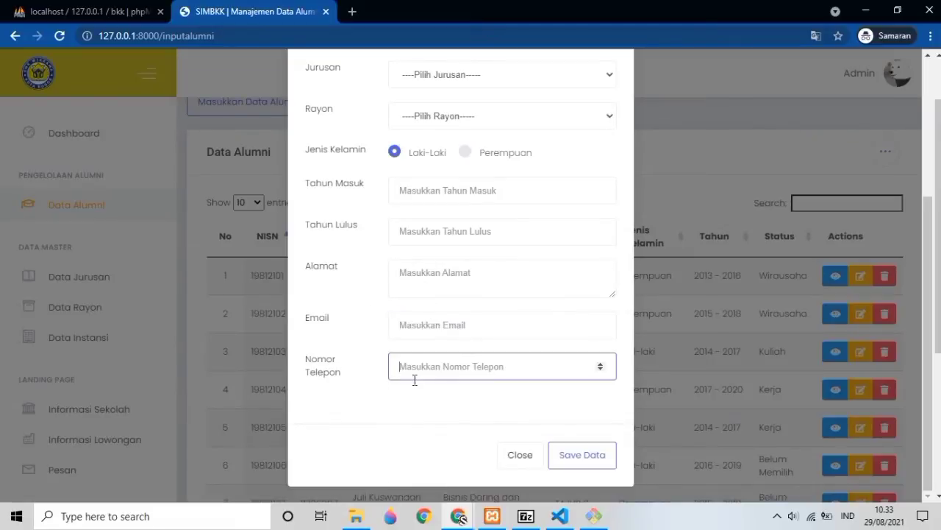
{"action": "left_click", "coordinate": [517, 456]}
Skim the alumni list, open the Data Jurusan page and look through its list of majors
{"action": "scroll", "coordinate": [116, 300], "scroll_direction": "down", "scroll_amount": 1}
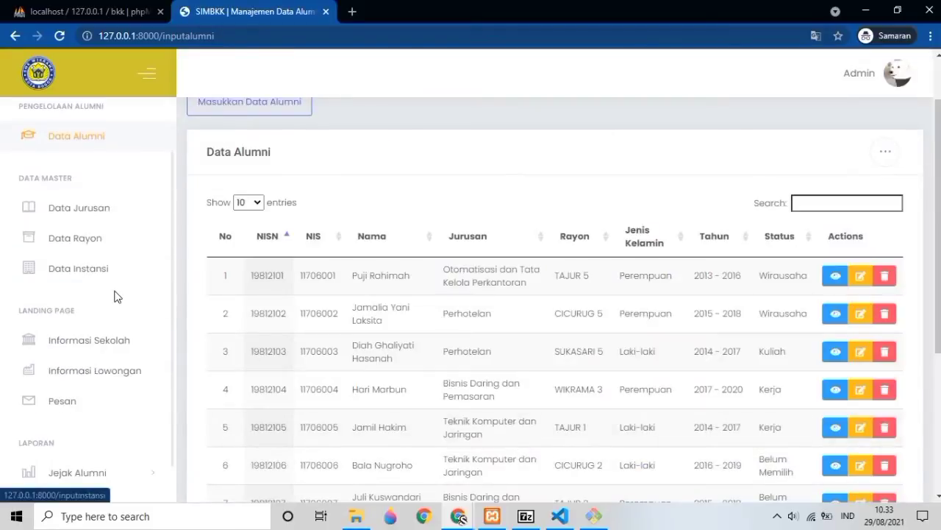
{"action": "scroll", "coordinate": [115, 297], "scroll_direction": "up", "scroll_amount": 1}
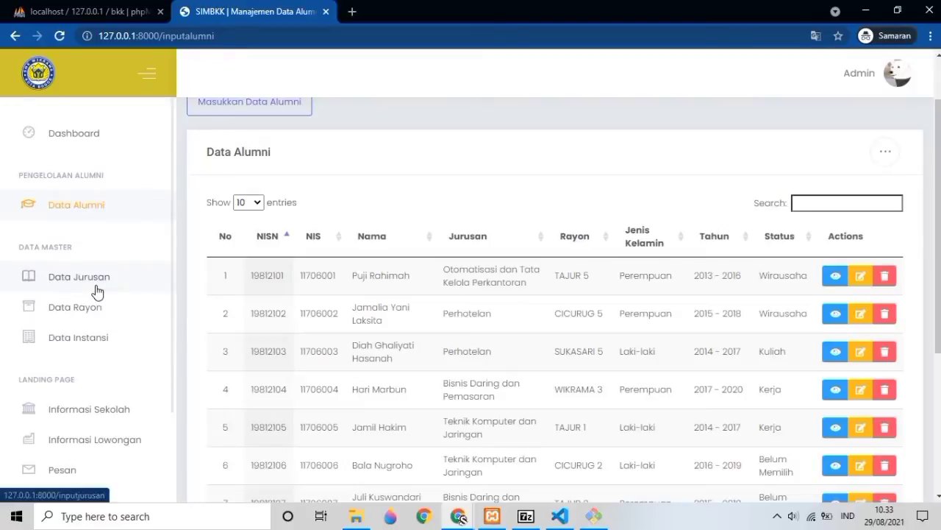
{"action": "scroll", "coordinate": [358, 233], "scroll_direction": "up", "scroll_amount": 1}
{"action": "scroll", "coordinate": [351, 234], "scroll_direction": "down", "scroll_amount": 2}
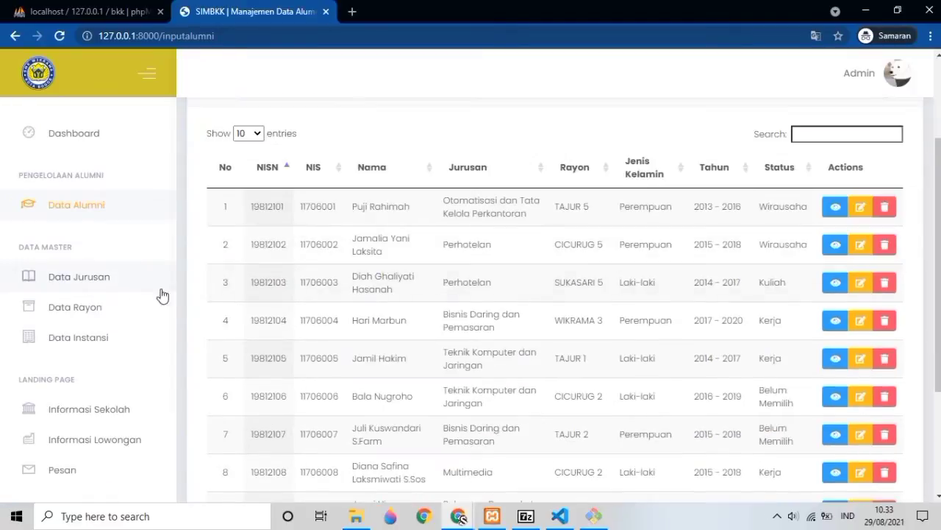
{"action": "left_click", "coordinate": [117, 287]}
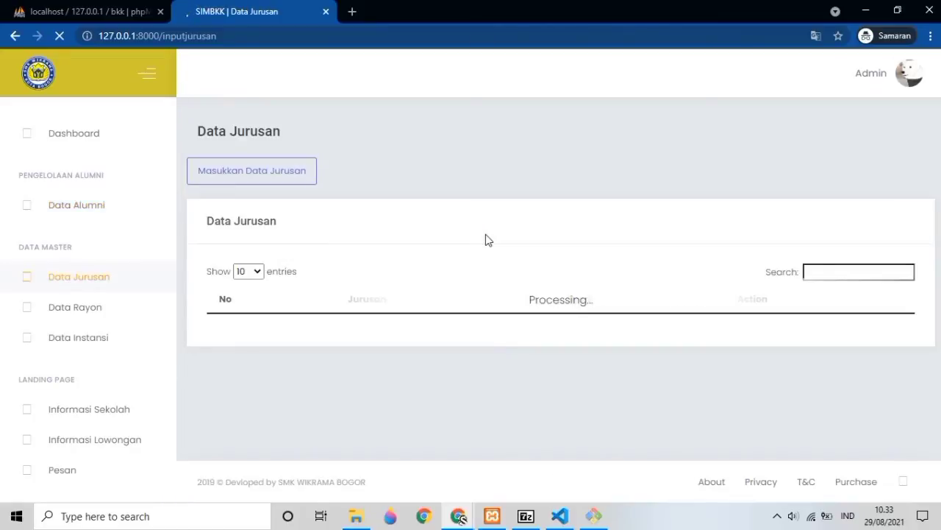
{"action": "scroll", "coordinate": [470, 241], "scroll_direction": "down", "scroll_amount": 2}
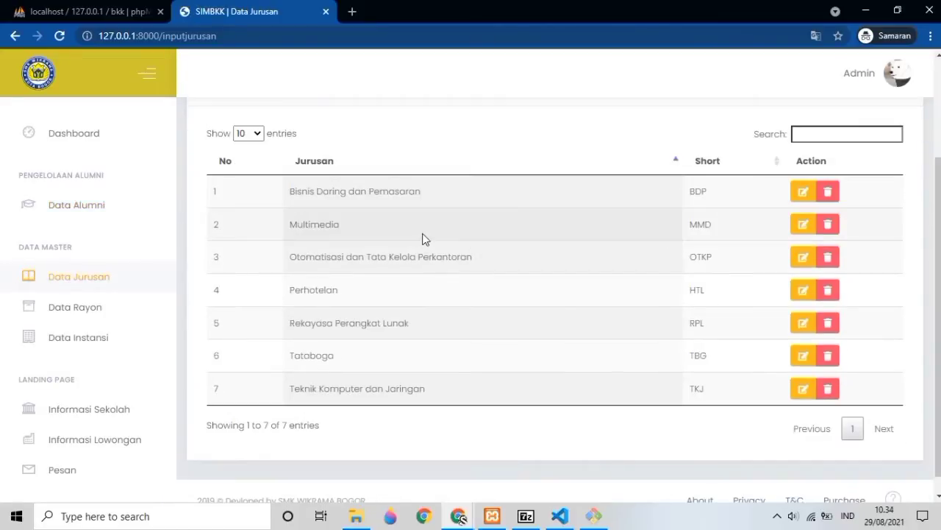
{"action": "scroll", "coordinate": [378, 219], "scroll_direction": "up", "scroll_amount": 2}
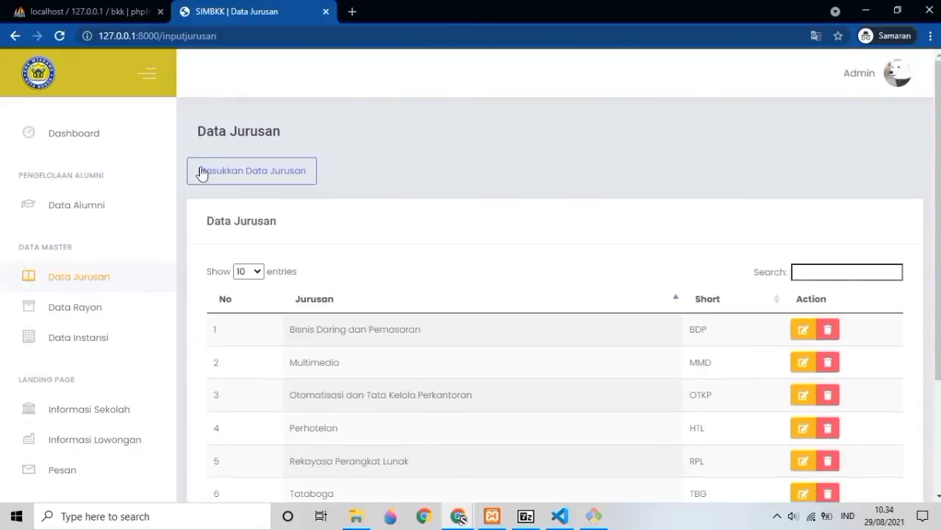
View the blank Data Jurusan entry form and close it without saving
{"action": "left_click", "coordinate": [313, 168]}
{"action": "left_click", "coordinate": [486, 164]}
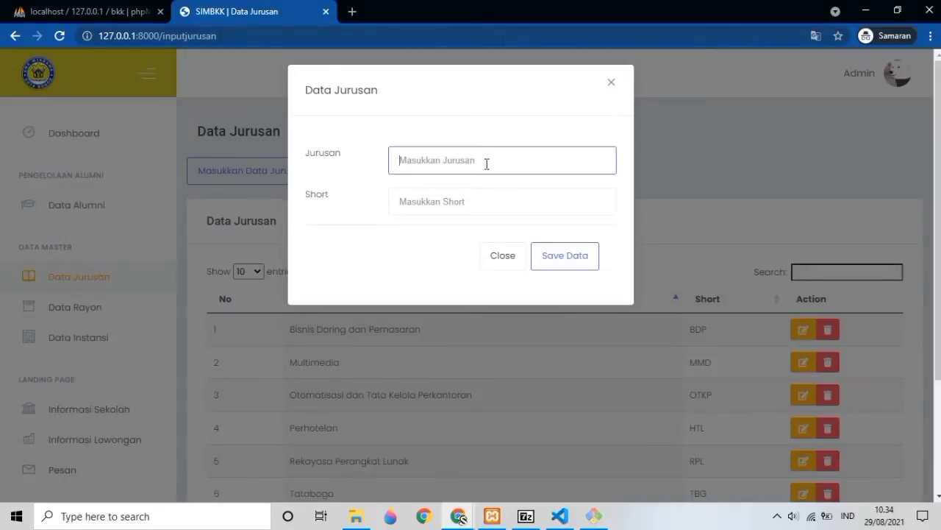
{"action": "left_click", "coordinate": [505, 257]}
Open the Data Rayon page, view its blank entry form and close it without saving
{"action": "scroll", "coordinate": [194, 321], "scroll_direction": "down", "scroll_amount": 2}
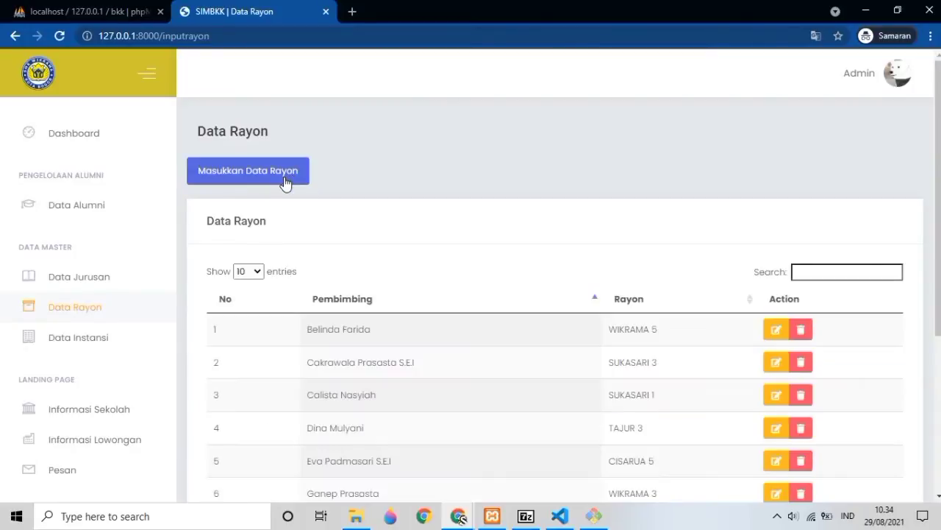
{"action": "left_click", "coordinate": [285, 181]}
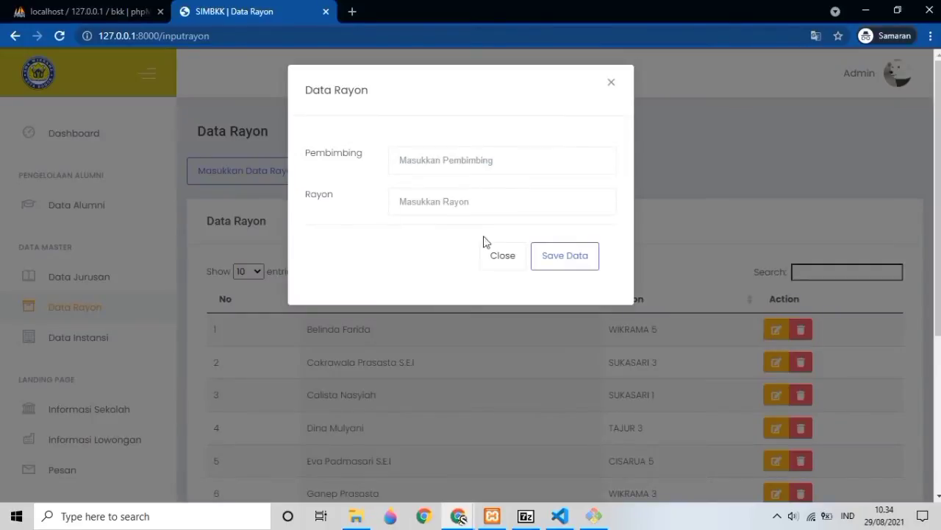
{"action": "left_click", "coordinate": [503, 253]}
Open the Data Instansi page and look through its list of companies
{"action": "left_click", "coordinate": [83, 339]}
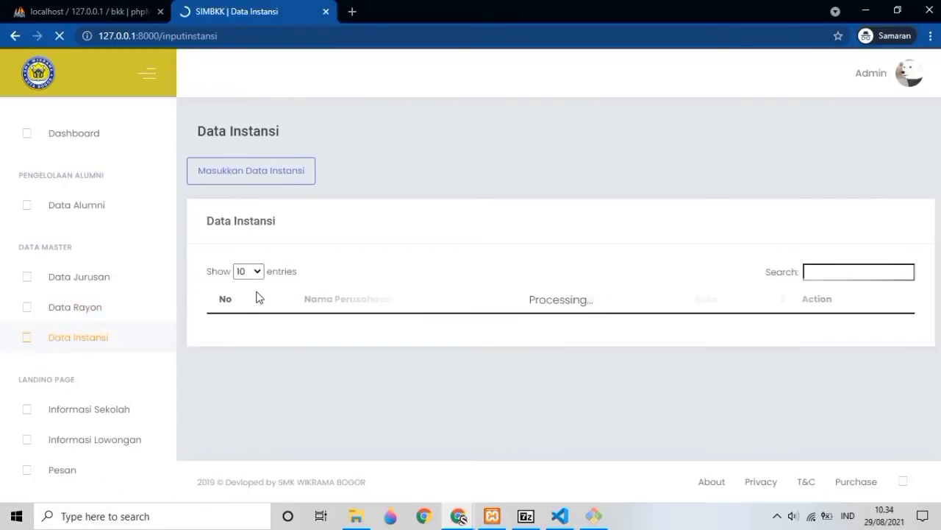
{"action": "scroll", "coordinate": [261, 297], "scroll_direction": "down", "scroll_amount": 4}
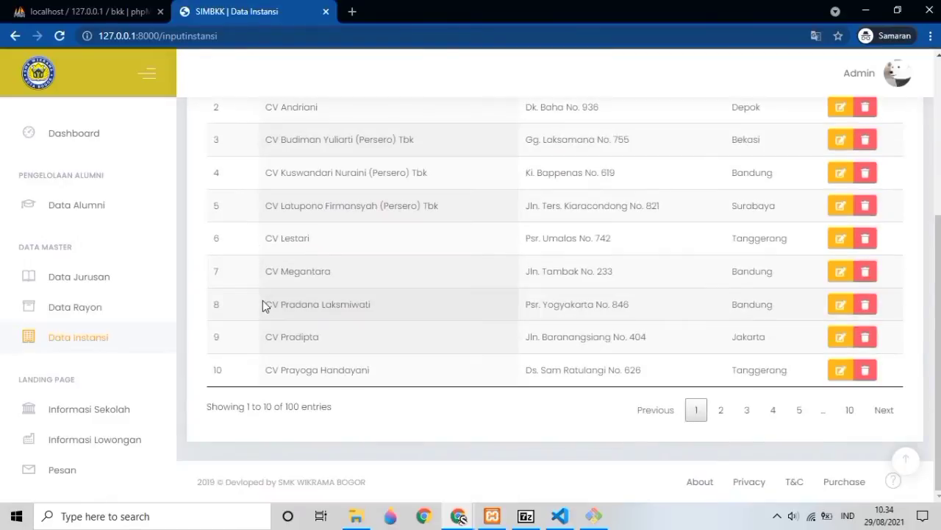
{"action": "scroll", "coordinate": [263, 300], "scroll_direction": "up", "scroll_amount": 3}
{"action": "scroll", "coordinate": [265, 305], "scroll_direction": "up", "scroll_amount": 1}
Examine the Nama, Alamat and Kota fields of the blank Data Instansi form and close it without saving
{"action": "left_click", "coordinate": [255, 176]}
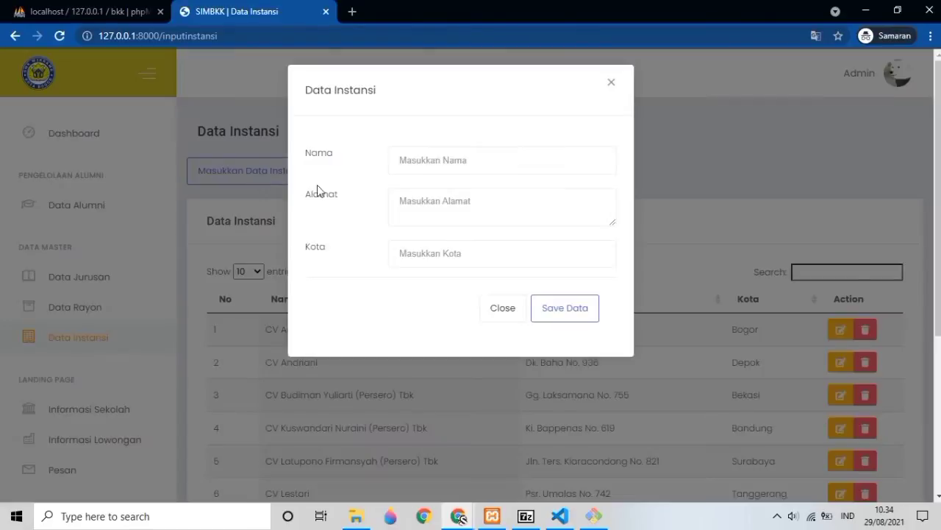
{"action": "left_click", "coordinate": [414, 172]}
{"action": "left_click", "coordinate": [381, 199]}
{"action": "left_click", "coordinate": [406, 218]}
{"action": "left_click", "coordinate": [414, 257]}
{"action": "scroll", "coordinate": [456, 294], "scroll_direction": "down", "scroll_amount": 3}
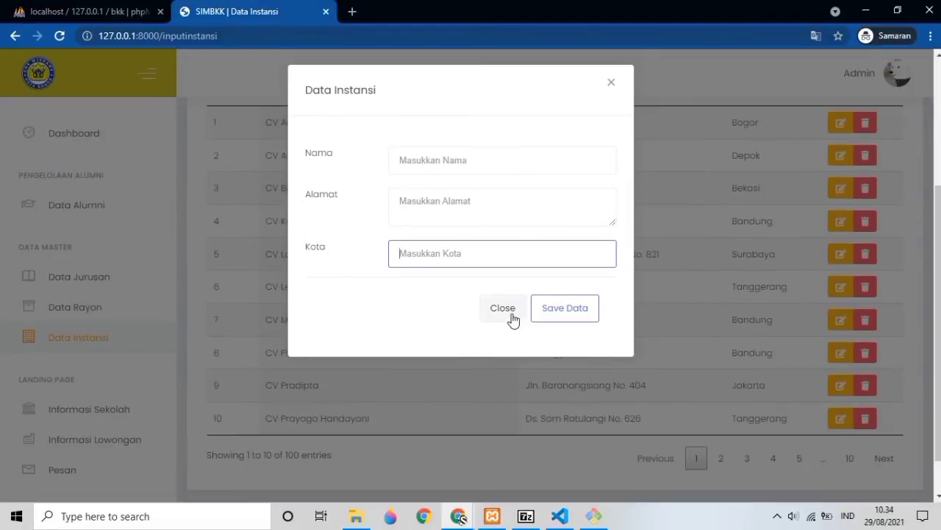
{"action": "left_click", "coordinate": [509, 315]}
Open the Informasi Sekolah page in the landing page section
{"action": "scroll", "coordinate": [735, 321], "scroll_direction": "up", "scroll_amount": 3}
{"action": "scroll", "coordinate": [846, 324], "scroll_direction": "down", "scroll_amount": 4}
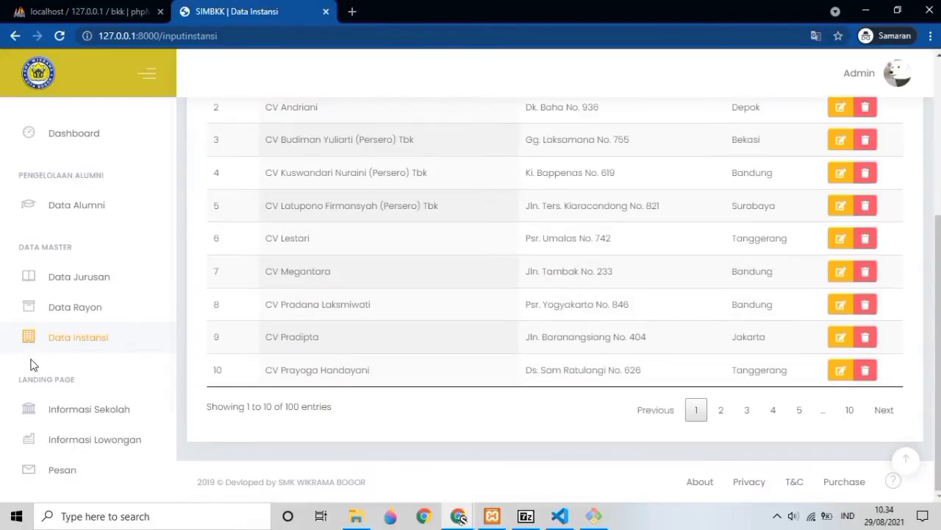
{"action": "scroll", "coordinate": [44, 356], "scroll_direction": "down", "scroll_amount": 1}
{"action": "left_click", "coordinate": [96, 355]}
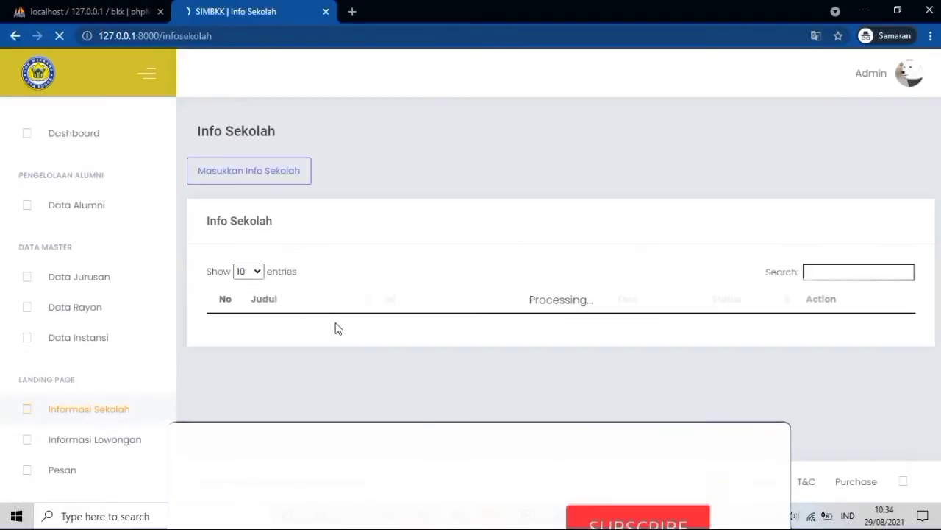
Open the blank Info Sekolah entry form and examine its Judul, Isi and Foto fields
{"action": "left_click", "coordinate": [248, 176]}
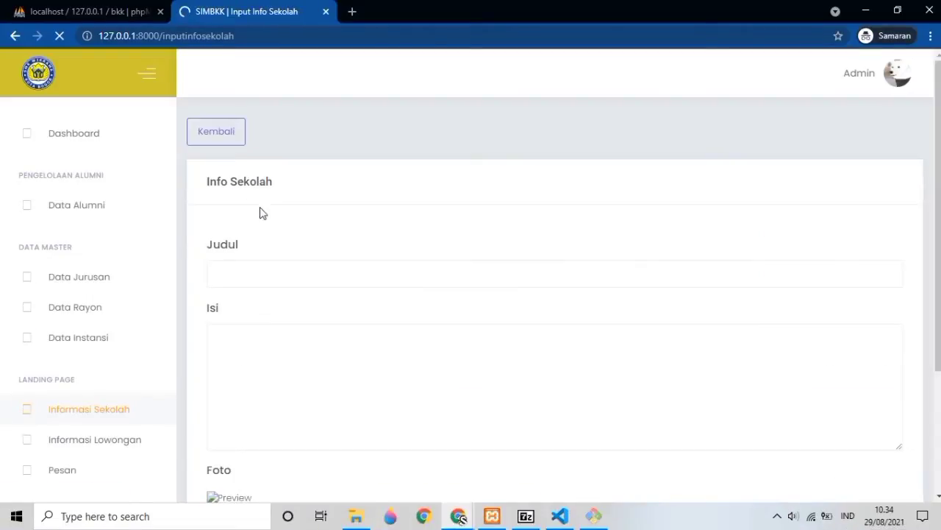
{"action": "scroll", "coordinate": [263, 215], "scroll_direction": "down", "scroll_amount": 3}
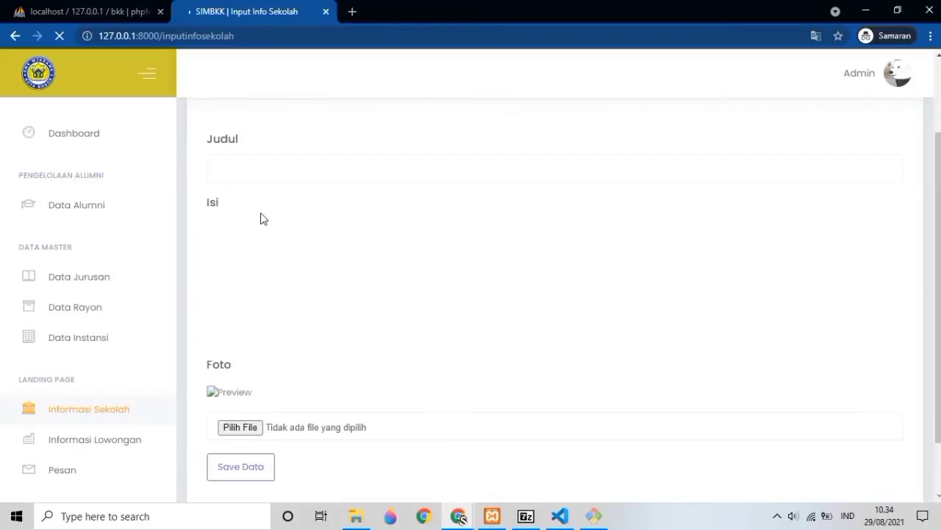
{"action": "scroll", "coordinate": [262, 219], "scroll_direction": "up", "scroll_amount": 2}
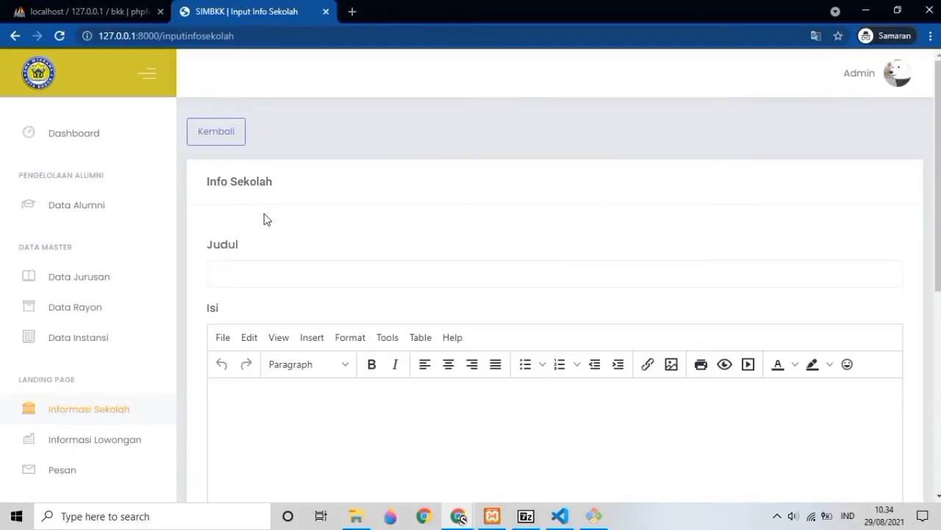
{"action": "scroll", "coordinate": [265, 220], "scroll_direction": "down", "scroll_amount": 5}
{"action": "scroll", "coordinate": [368, 221], "scroll_direction": "up", "scroll_amount": 3}
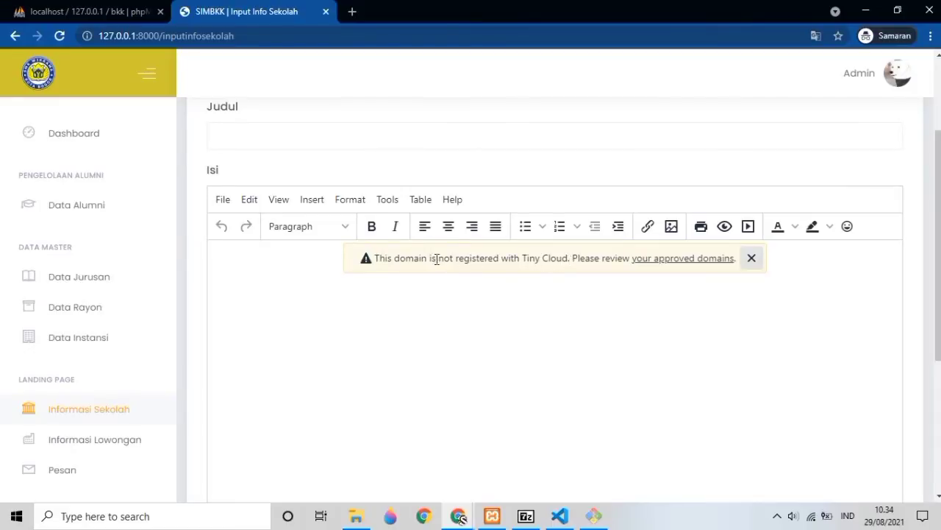
{"action": "scroll", "coordinate": [223, 296], "scroll_direction": "down", "scroll_amount": 3}
{"action": "scroll", "coordinate": [223, 286], "scroll_direction": "up", "scroll_amount": 3}
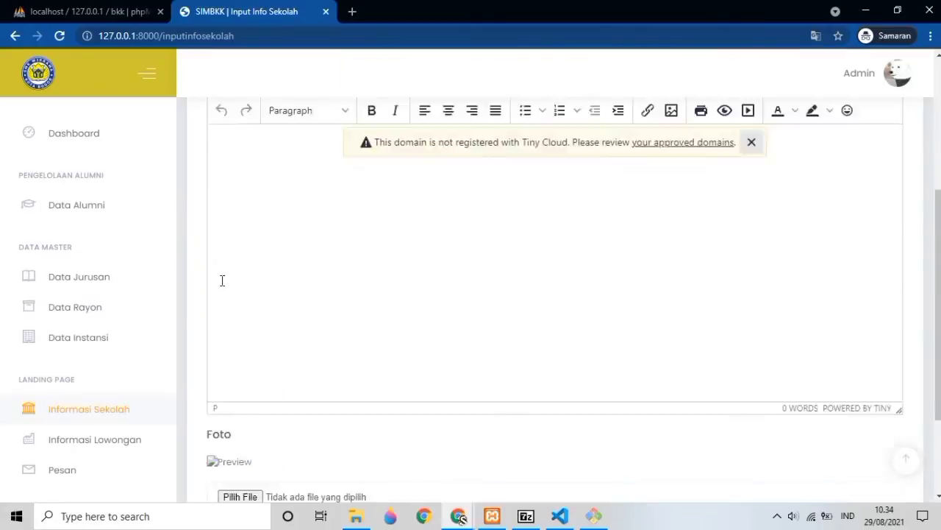
Leave the form without saving and open the Informasi Lowongan page in the landing page section
{"action": "scroll", "coordinate": [103, 408], "scroll_direction": "down", "scroll_amount": 2}
{"action": "left_click", "coordinate": [98, 343]}
{"action": "scroll", "coordinate": [308, 317], "scroll_direction": "up", "scroll_amount": 2}
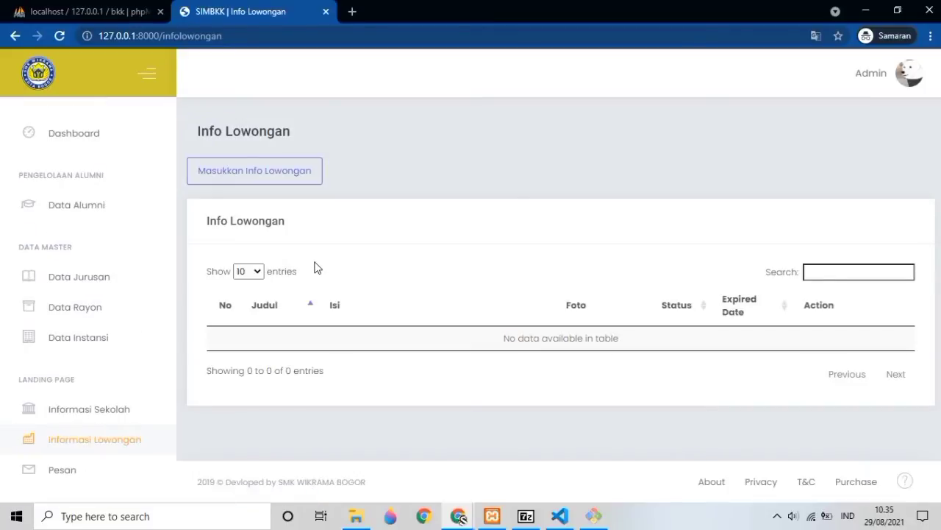
Open the blank Info Lowongan entry form and examine its Judul, Isi, Foto and Expired Date fields
{"action": "left_click", "coordinate": [285, 186]}
{"action": "scroll", "coordinate": [78, 345], "scroll_direction": "down", "scroll_amount": 2}
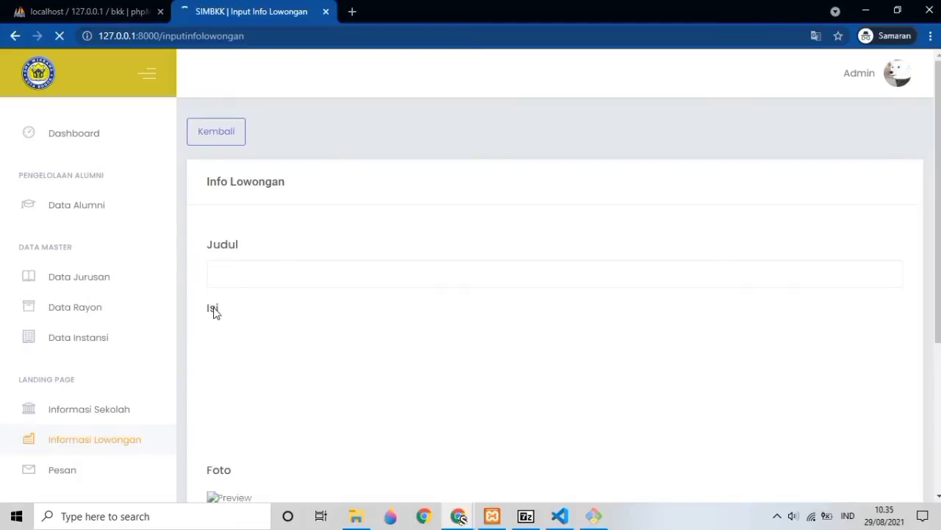
{"action": "scroll", "coordinate": [214, 312], "scroll_direction": "down", "scroll_amount": 5}
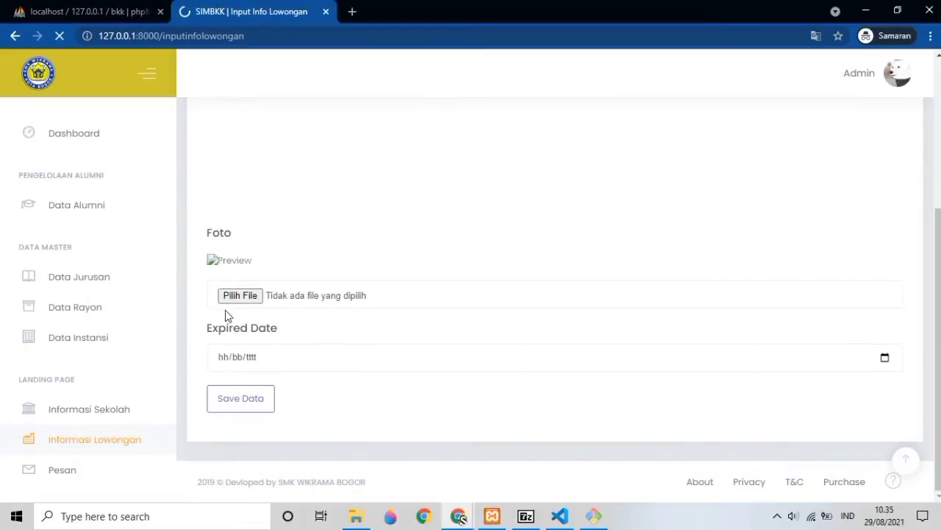
{"action": "scroll", "coordinate": [232, 315], "scroll_direction": "up", "scroll_amount": 10}
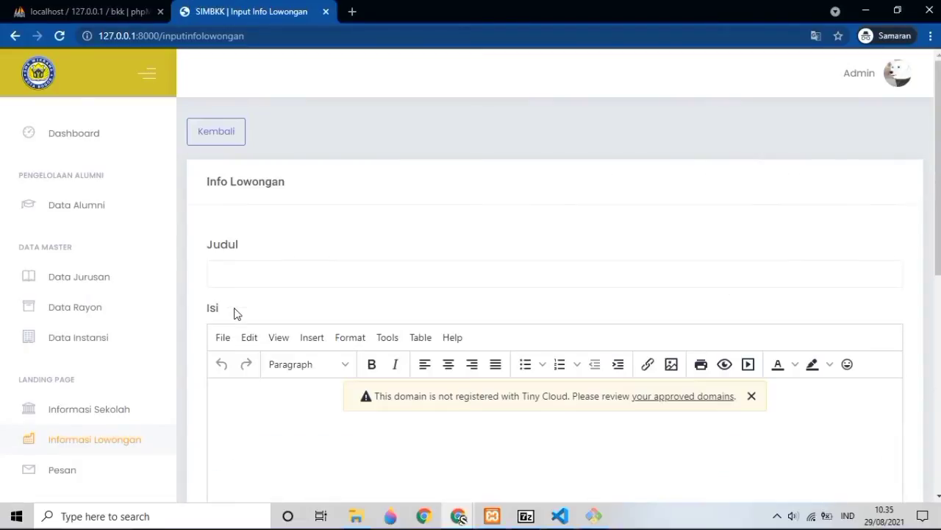
{"action": "scroll", "coordinate": [235, 313], "scroll_direction": "down", "scroll_amount": 2}
View the Pesan page and open the Seluruh Jurusan report under Jejak Alumni
{"action": "scroll", "coordinate": [73, 382], "scroll_direction": "down", "scroll_amount": 2}
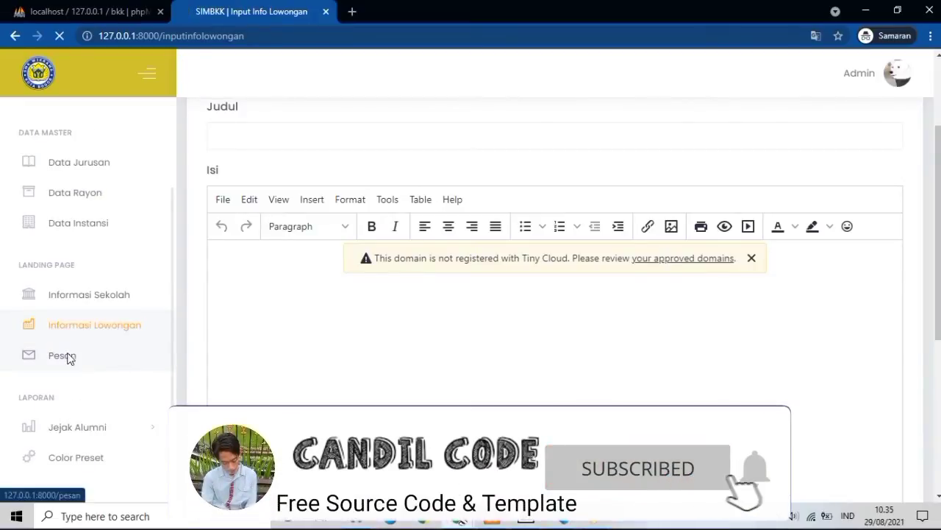
{"action": "left_click", "coordinate": [68, 358]}
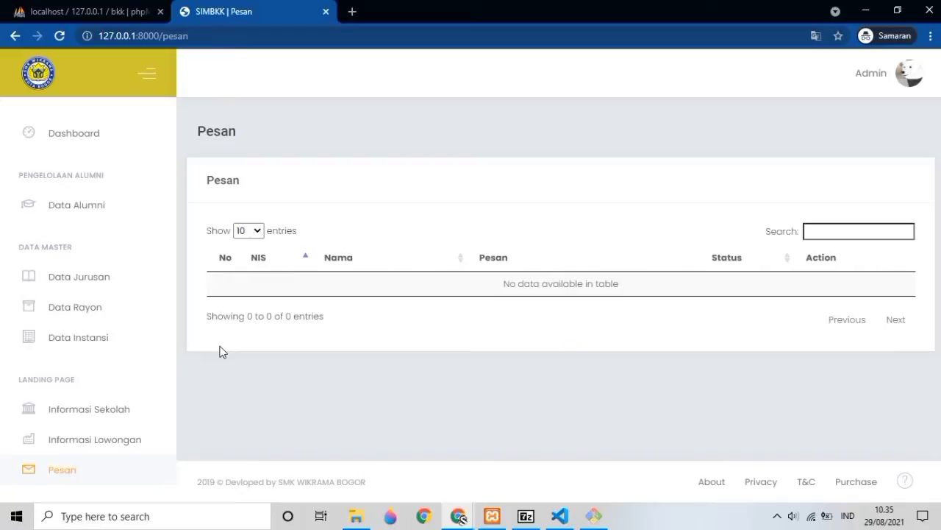
{"action": "scroll", "coordinate": [65, 411], "scroll_direction": "down", "scroll_amount": 2}
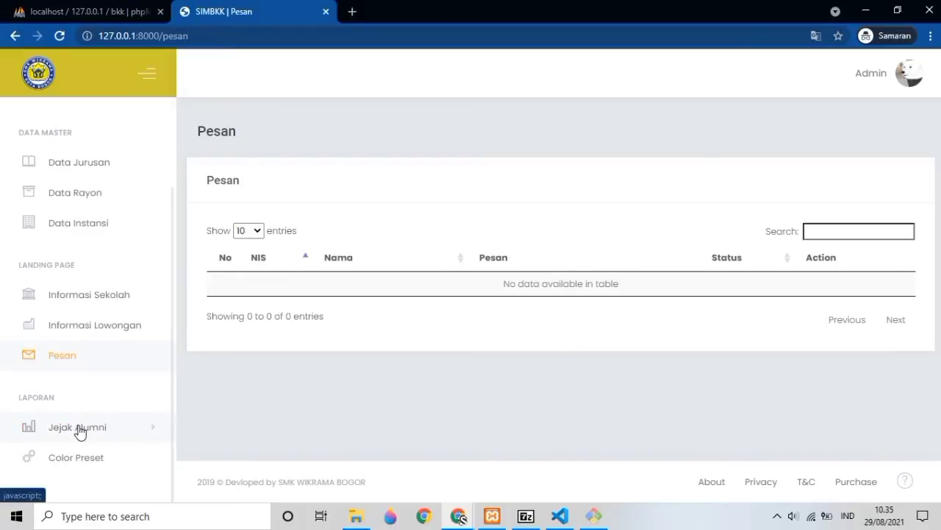
{"action": "left_click", "coordinate": [78, 429]}
{"action": "scroll", "coordinate": [149, 447], "scroll_direction": "down", "scroll_amount": 1}
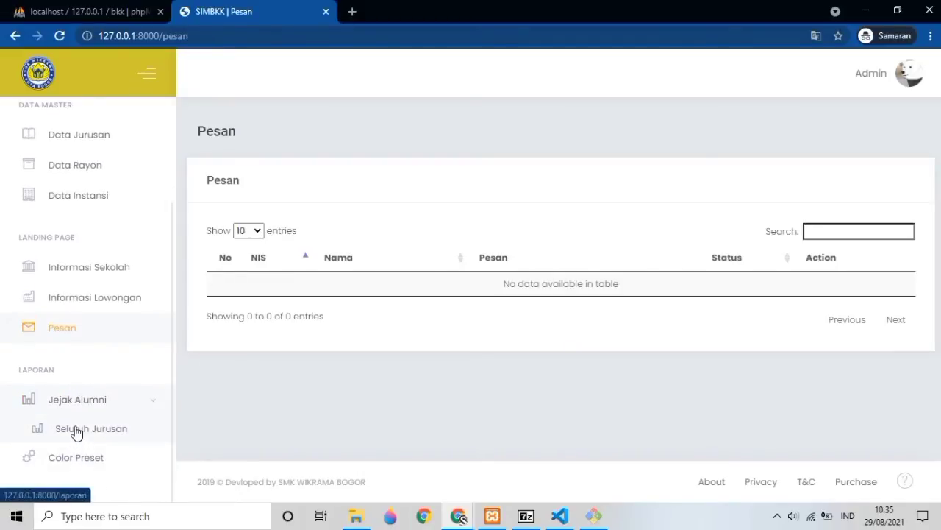
{"action": "left_click", "coordinate": [78, 431]}
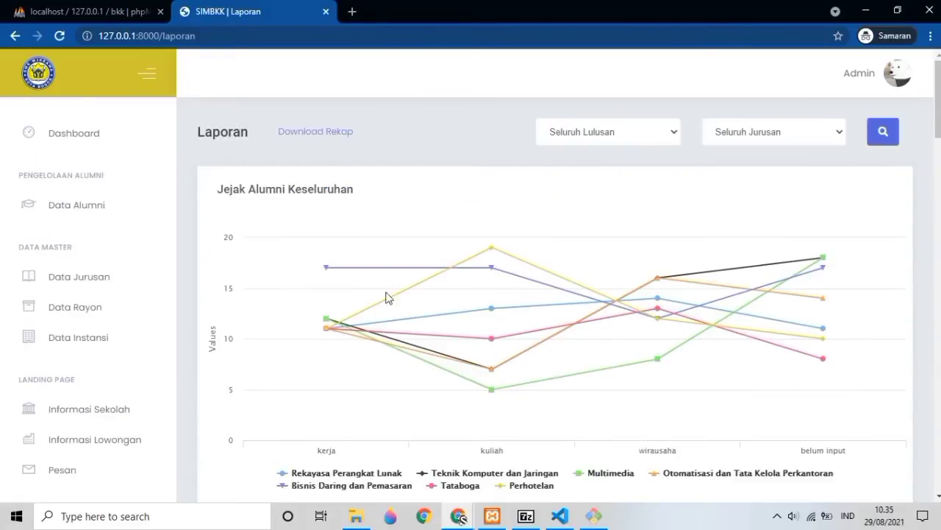
Check the graduation year and Jurusan filters of the Laporan page without changing their selections
{"action": "left_click", "coordinate": [546, 138]}
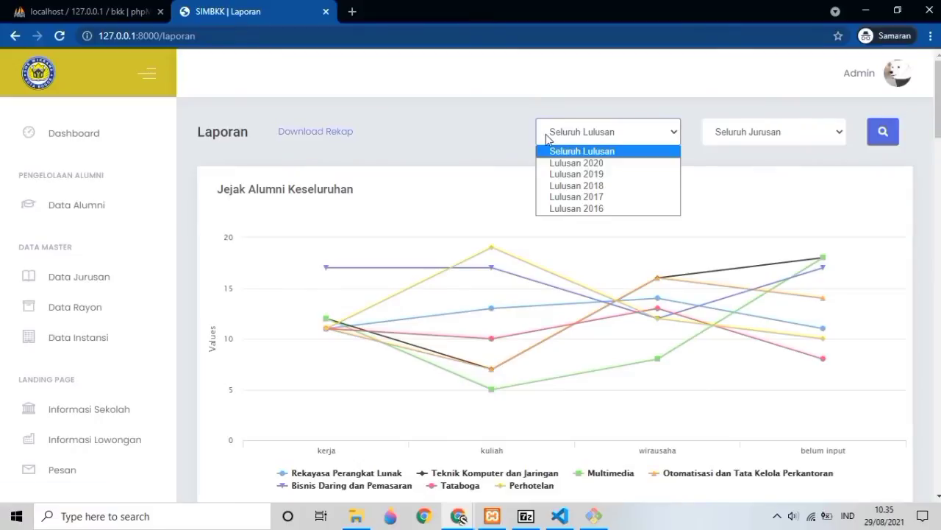
{"action": "left_click", "coordinate": [547, 138]}
{"action": "left_click", "coordinate": [741, 139]}
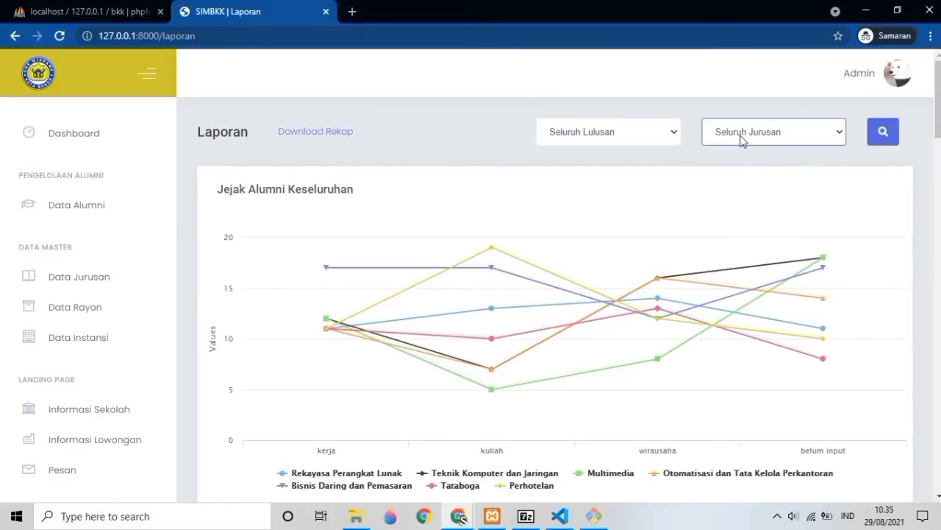
Look through the Laporan charts on alumni tracks, positions, workplaces, study places, popular majors and income
{"action": "scroll", "coordinate": [559, 263], "scroll_direction": "down", "scroll_amount": 12}
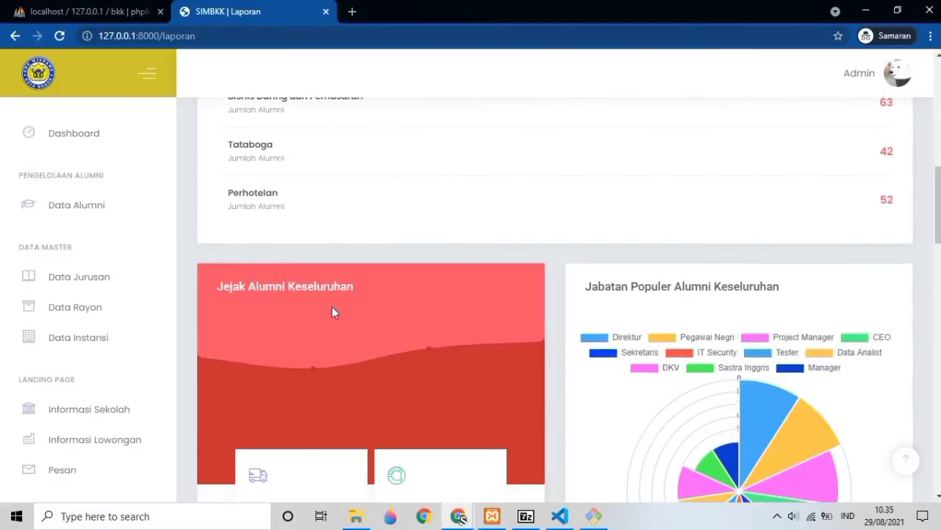
{"action": "scroll", "coordinate": [330, 309], "scroll_direction": "down", "scroll_amount": 9}
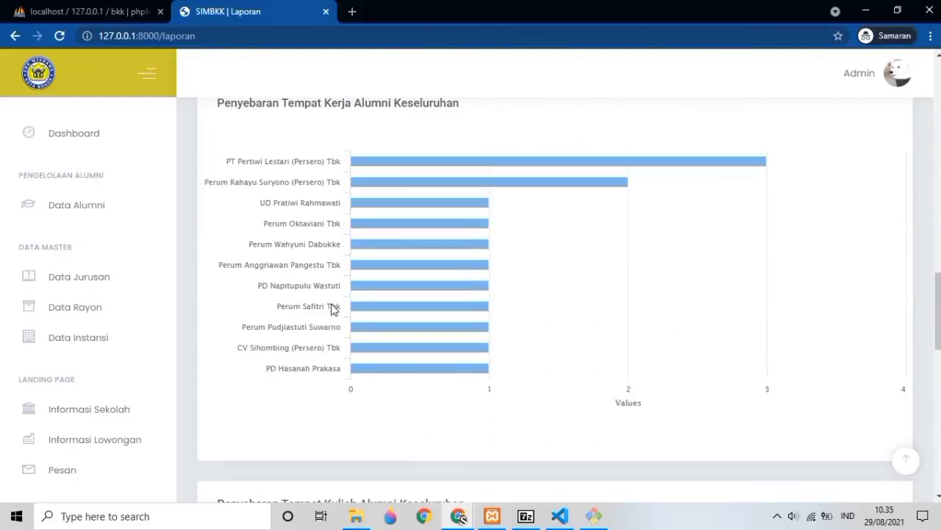
{"action": "scroll", "coordinate": [330, 309], "scroll_direction": "down", "scroll_amount": 8}
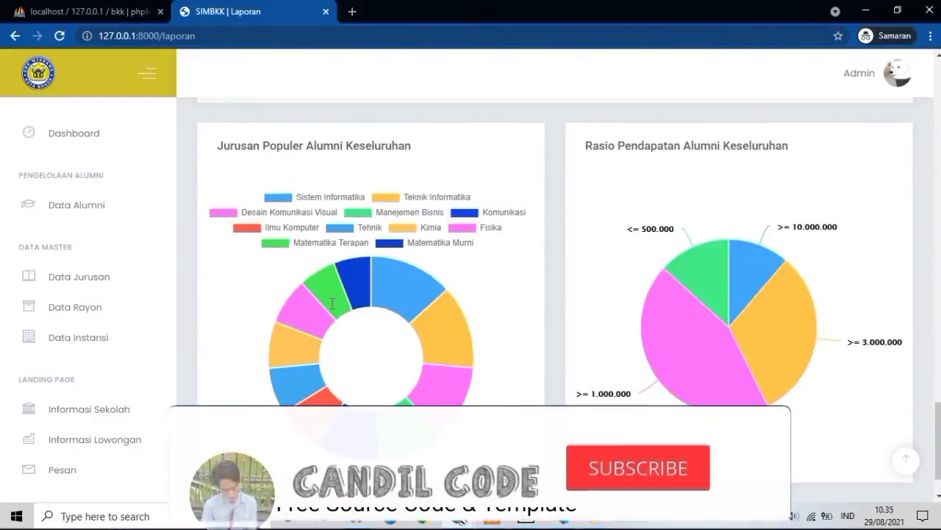
{"action": "scroll", "coordinate": [327, 316], "scroll_direction": "up", "scroll_amount": 3}
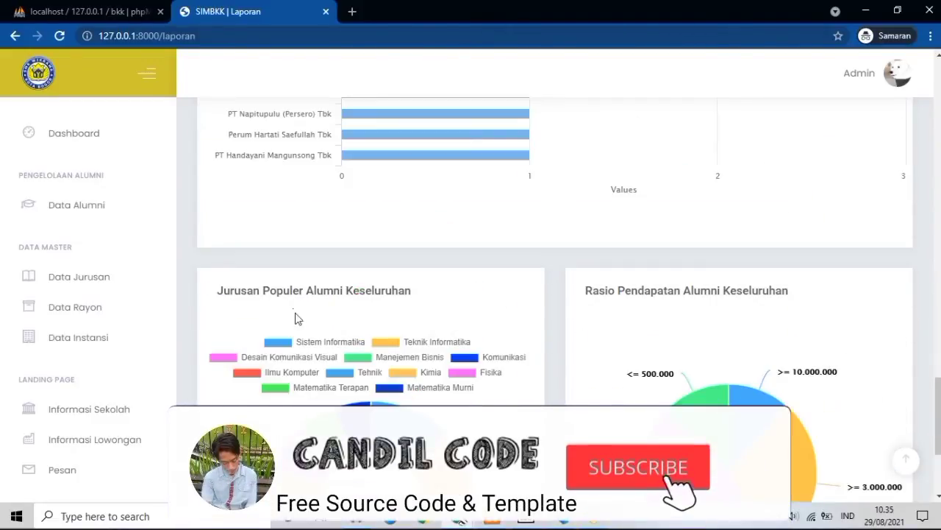
{"action": "scroll", "coordinate": [307, 340], "scroll_direction": "up", "scroll_amount": 14}
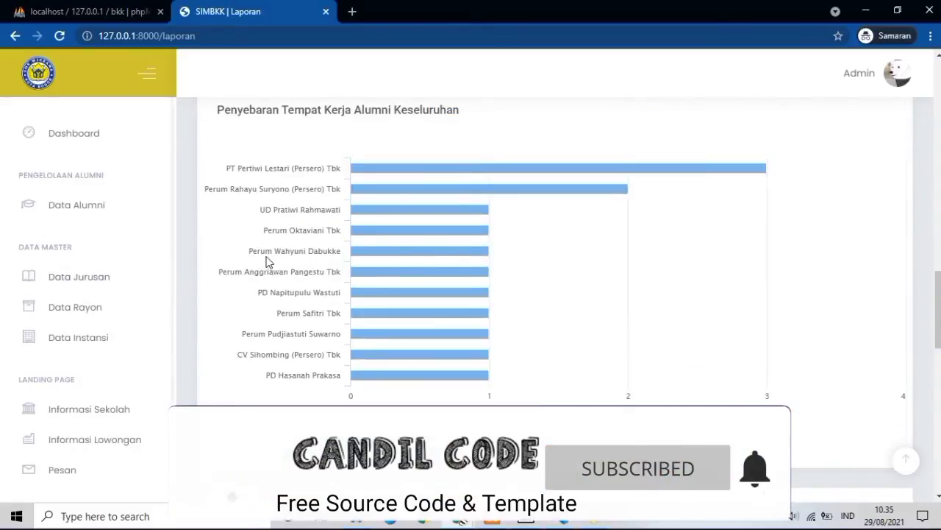
{"action": "scroll", "coordinate": [267, 261], "scroll_direction": "up", "scroll_amount": 10}
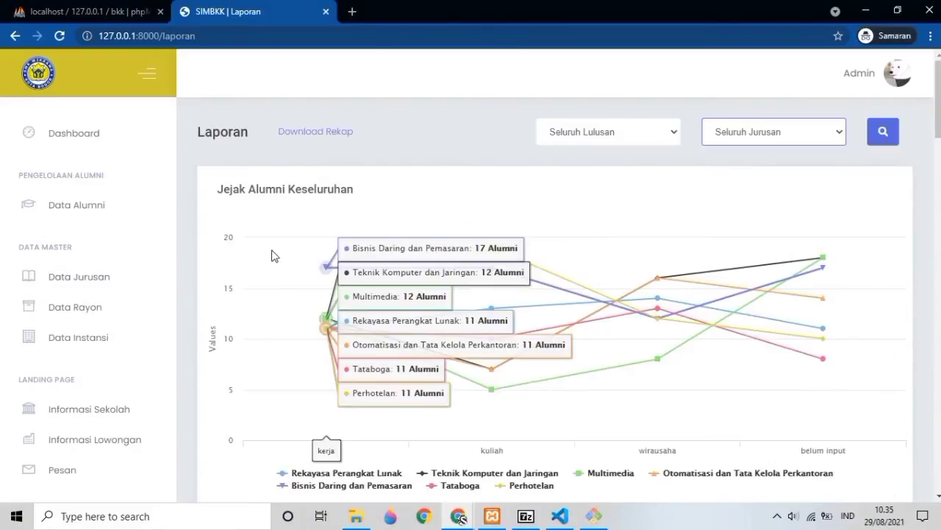
Open the Data Rayon page and look through its list of supervisors and rayons
{"action": "scroll", "coordinate": [110, 276], "scroll_direction": "down", "scroll_amount": 1}
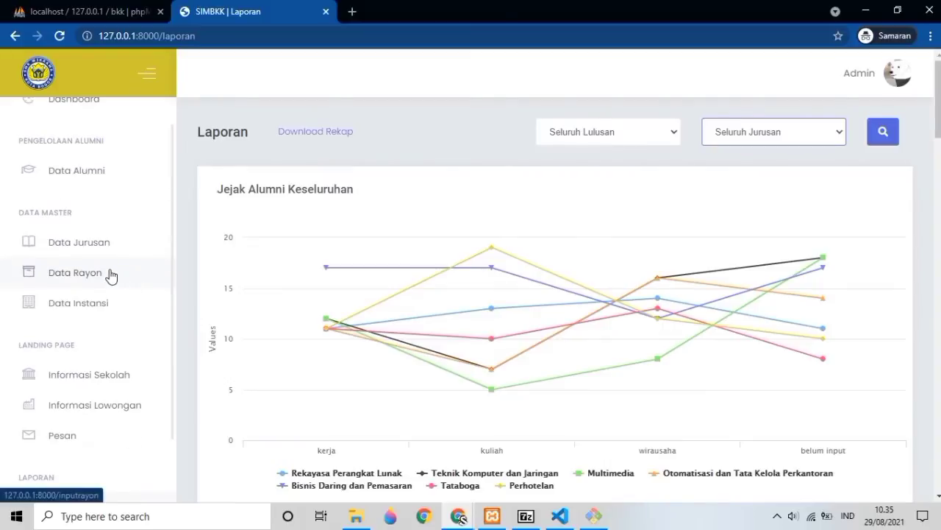
{"action": "left_click", "coordinate": [109, 274]}
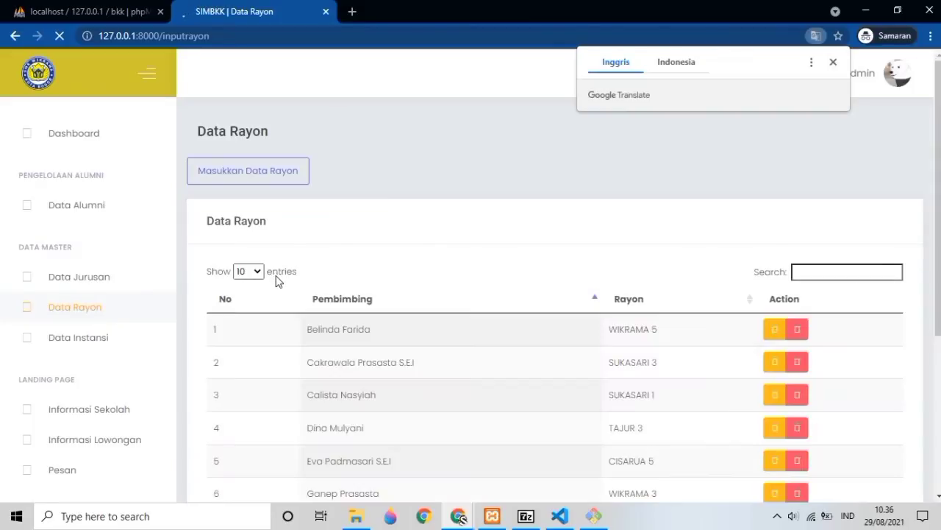
{"action": "scroll", "coordinate": [276, 291], "scroll_direction": "down", "scroll_amount": 2}
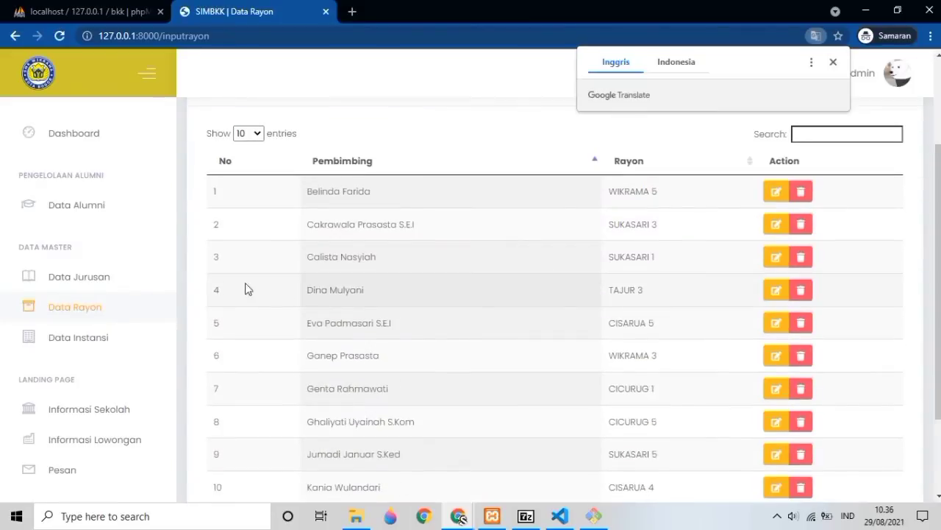
Open the Data Alumni page and copy the NIS of the first alumni in the table
{"action": "left_click", "coordinate": [87, 210]}
{"action": "scroll", "coordinate": [338, 257], "scroll_direction": "up", "scroll_amount": 2}
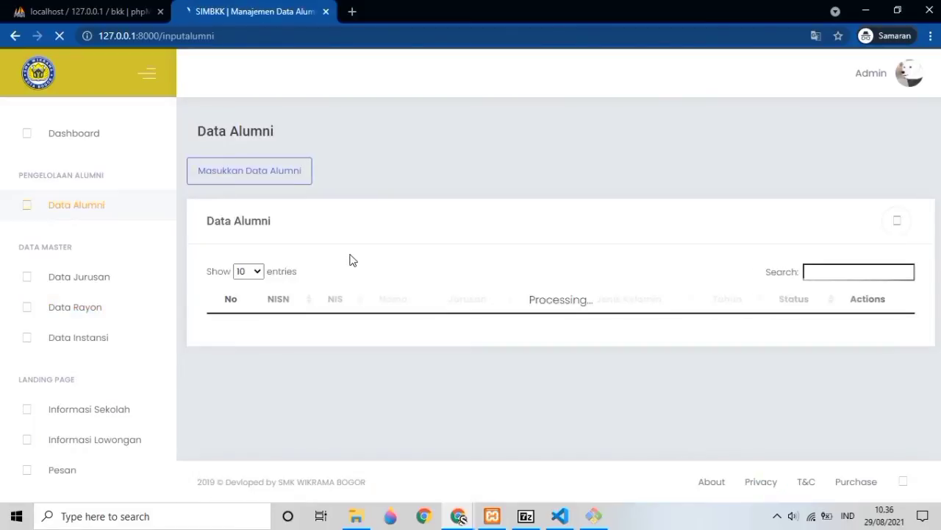
{"action": "scroll", "coordinate": [351, 257], "scroll_direction": "down", "scroll_amount": 3}
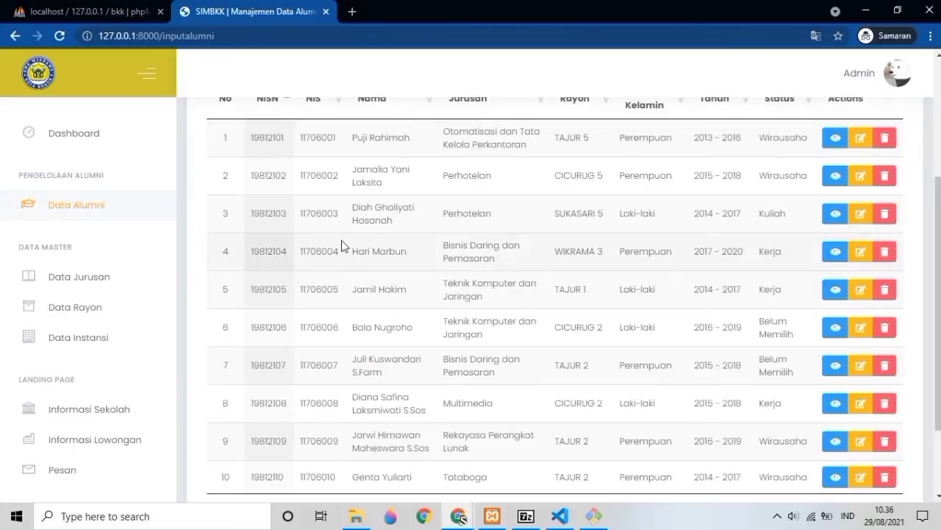
{"action": "scroll", "coordinate": [345, 241], "scroll_direction": "up", "scroll_amount": 1}
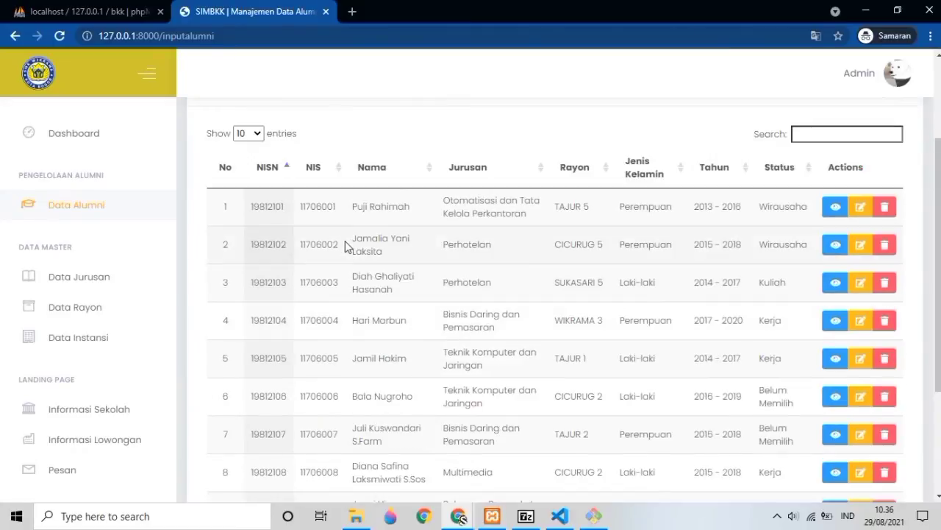
{"action": "double_click", "coordinate": [317, 206]}
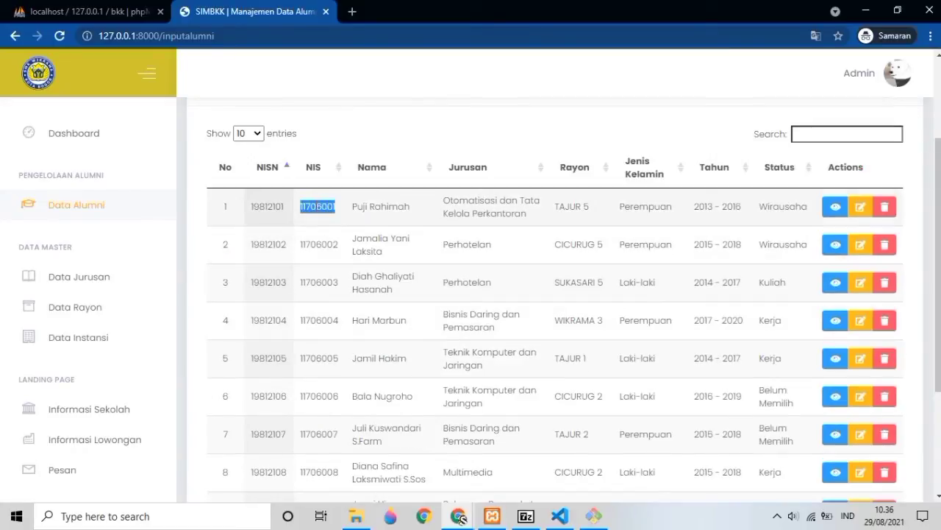
{"action": "right_click", "coordinate": [317, 207]}
{"action": "left_click", "coordinate": [324, 215]}
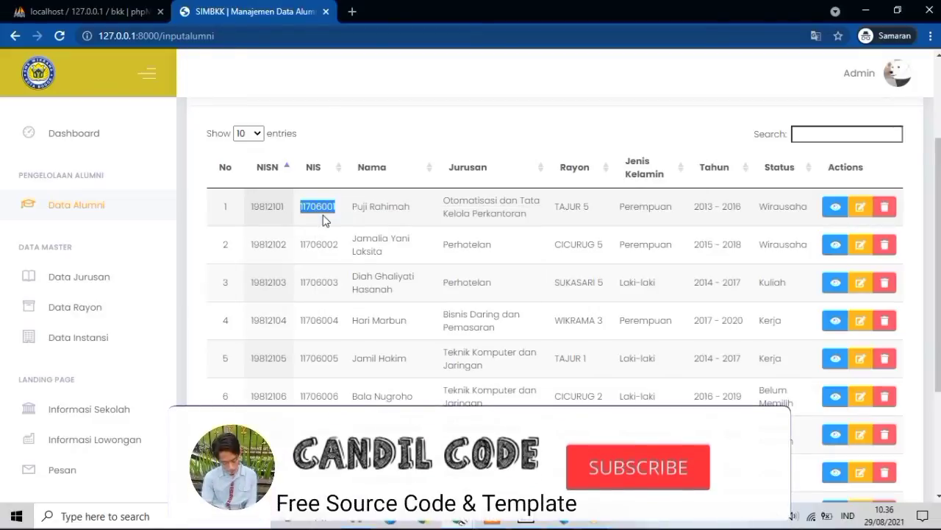
Log out of the admin account
{"action": "scroll", "coordinate": [324, 215], "scroll_direction": "down", "scroll_amount": 2}
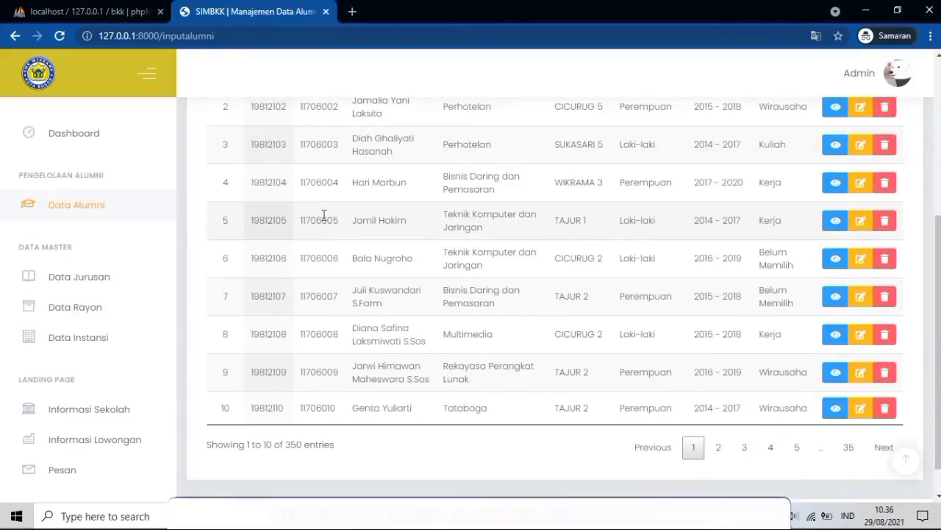
{"action": "scroll", "coordinate": [323, 215], "scroll_direction": "up", "scroll_amount": 1}
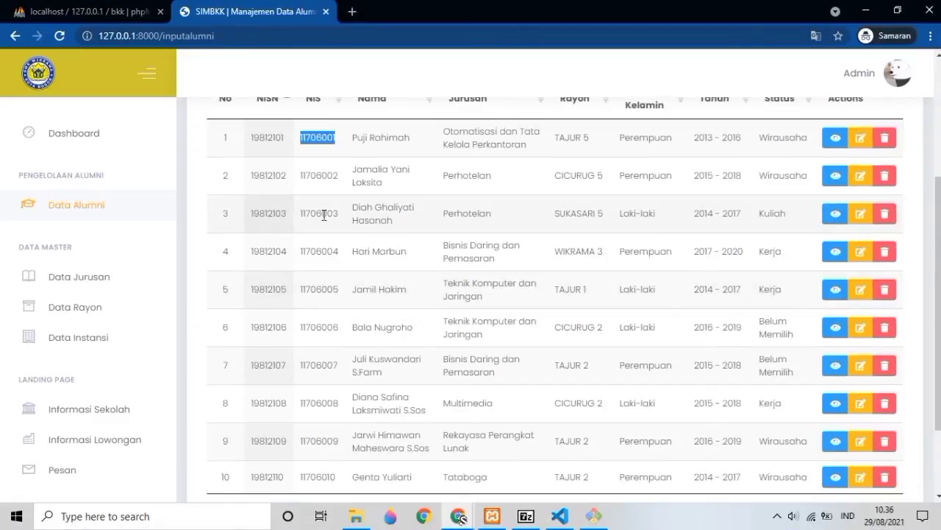
{"action": "scroll", "coordinate": [544, 245], "scroll_direction": "up", "scroll_amount": 3}
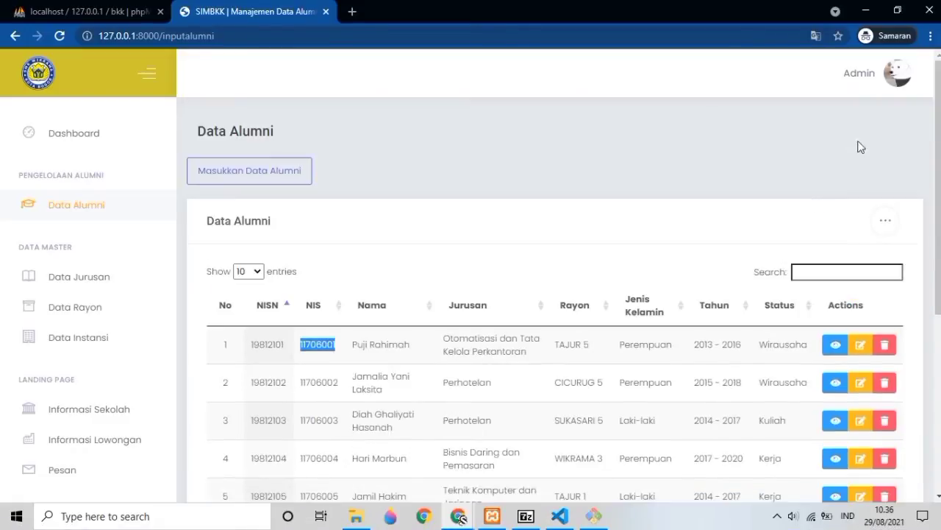
{"action": "left_click", "coordinate": [901, 73]}
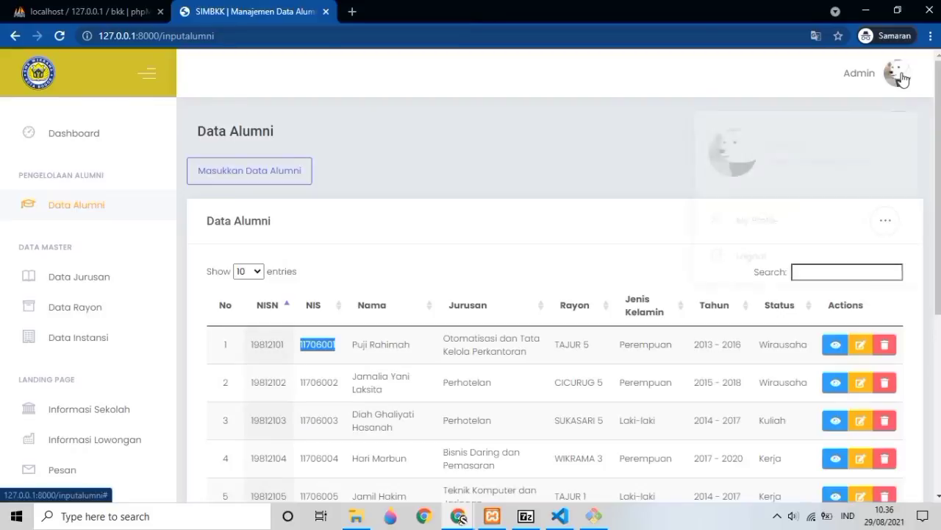
{"action": "left_click", "coordinate": [751, 254]}
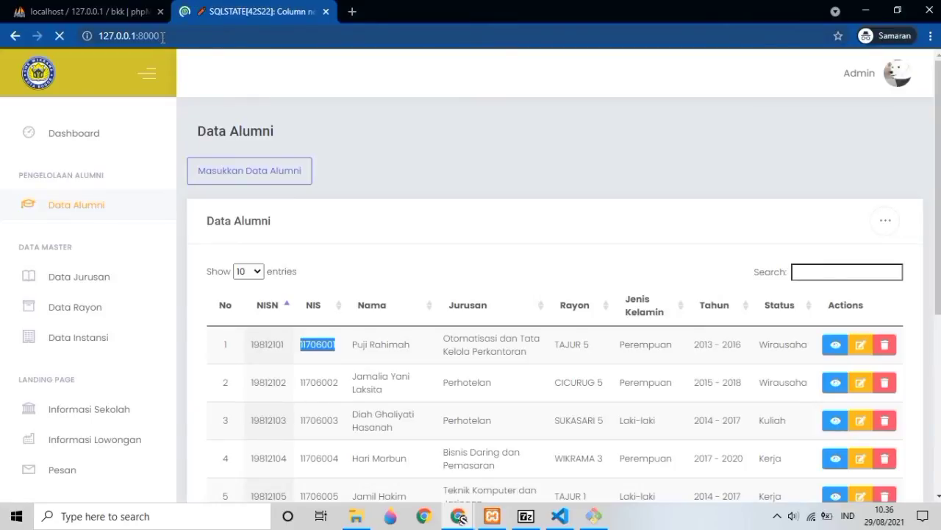
Go to the application's login page at 127.0.0.1:8000/login
{"action": "left_click", "coordinate": [182, 36]}
{"action": "left_click", "coordinate": [182, 37]}
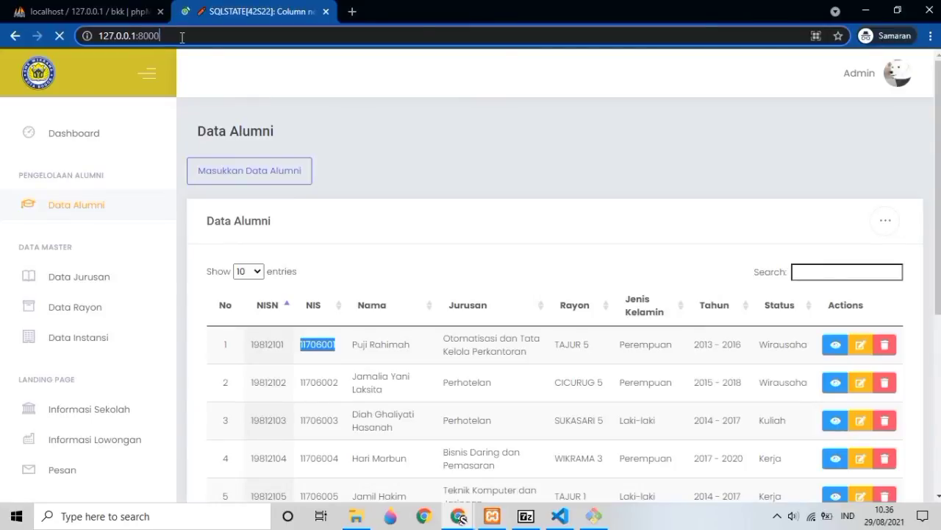
{"action": "type", "text": "/login"}
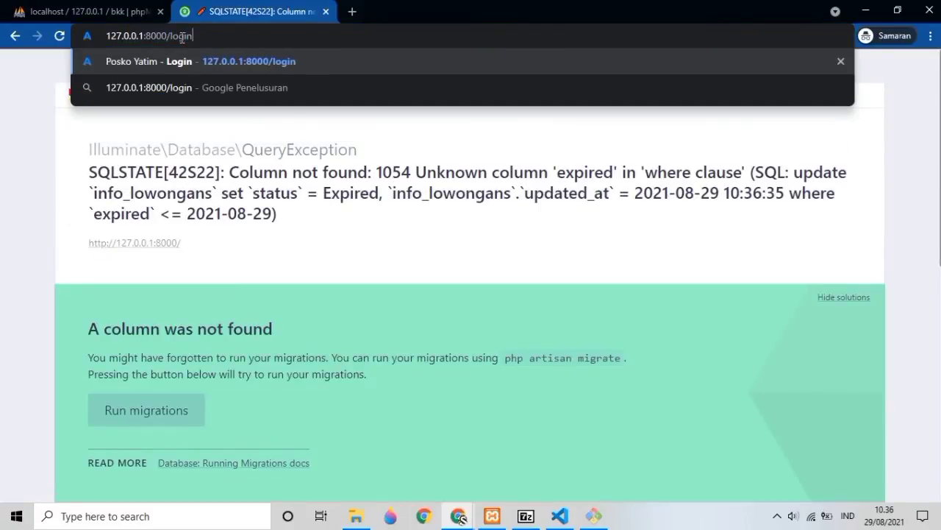
{"action": "key", "text": "Return"}
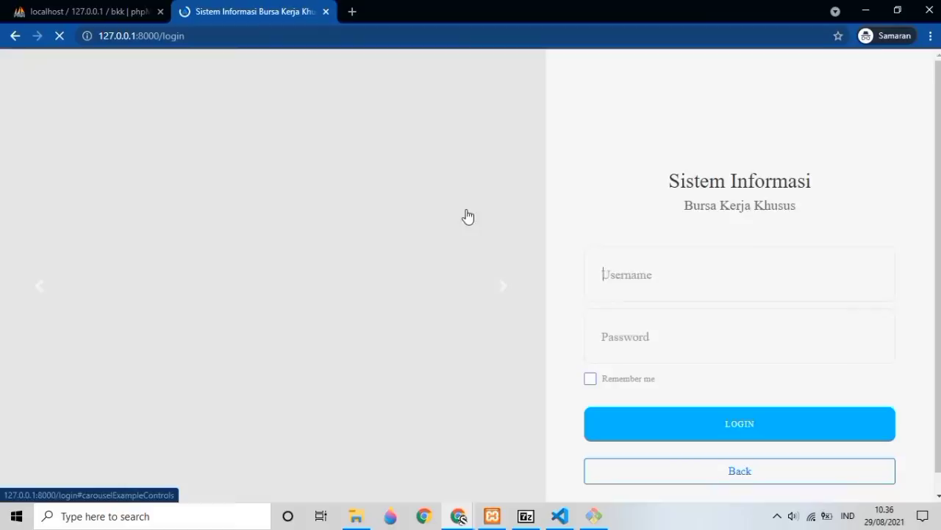
Log in to the alumni account with the copied NIS as username and the account password
{"action": "left_click", "coordinate": [616, 284]}
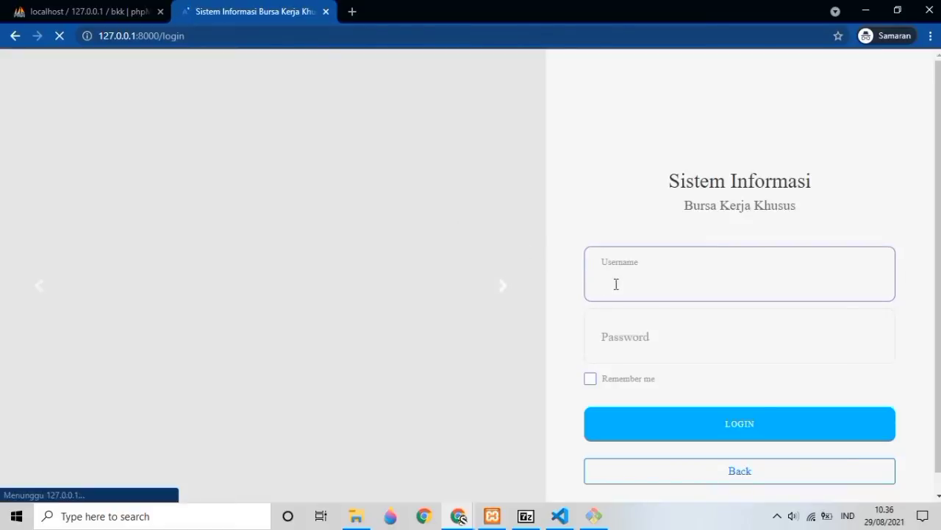
{"action": "type", "text": "11706001"}
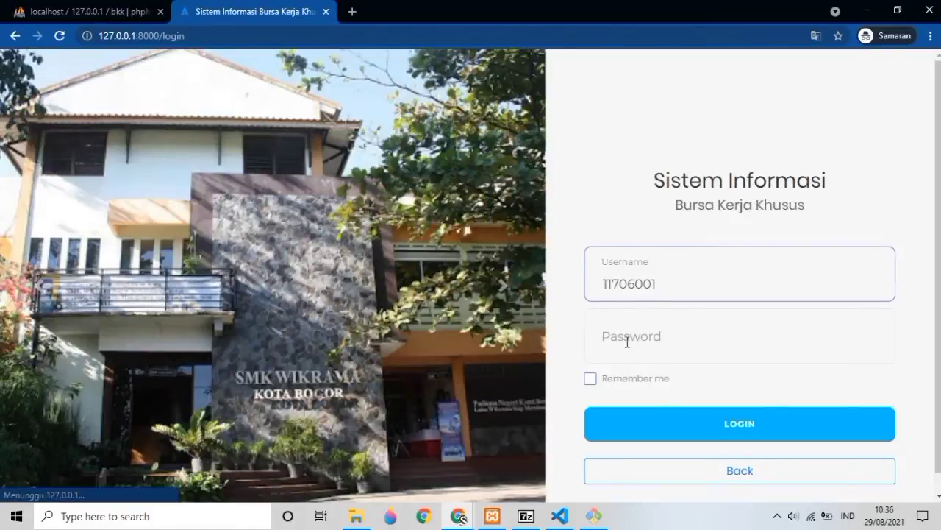
{"action": "left_click", "coordinate": [627, 342]}
{"action": "type", "text": "password"}
{"action": "scroll", "coordinate": [628, 338], "scroll_direction": "down", "scroll_amount": 1}
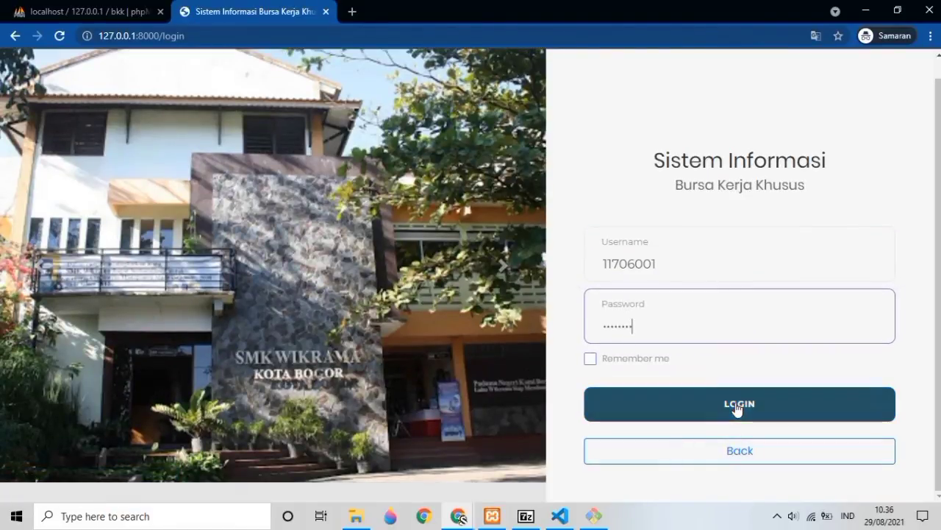
{"action": "left_click", "coordinate": [737, 404]}
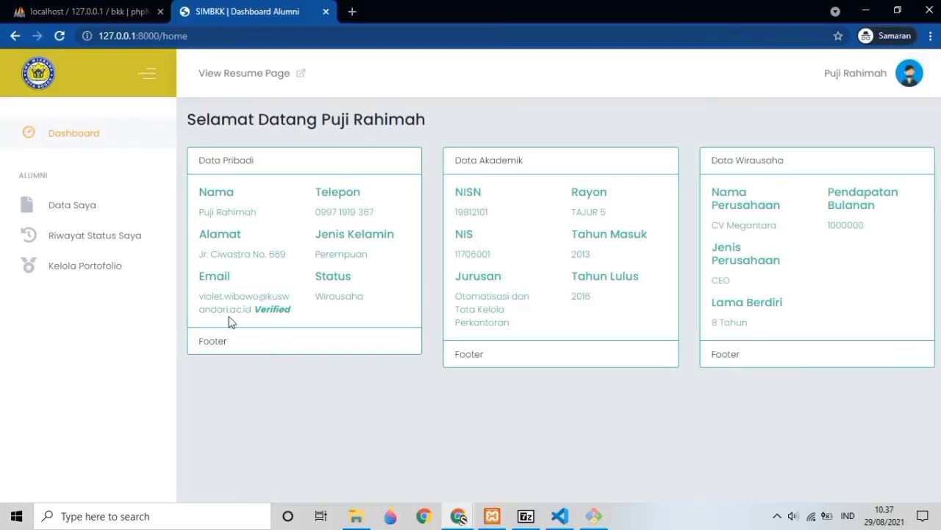
Look through the alumni account's Riwayat Status Saya, Kelola Portofolio and Data Saya pages
{"action": "left_click", "coordinate": [93, 237]}
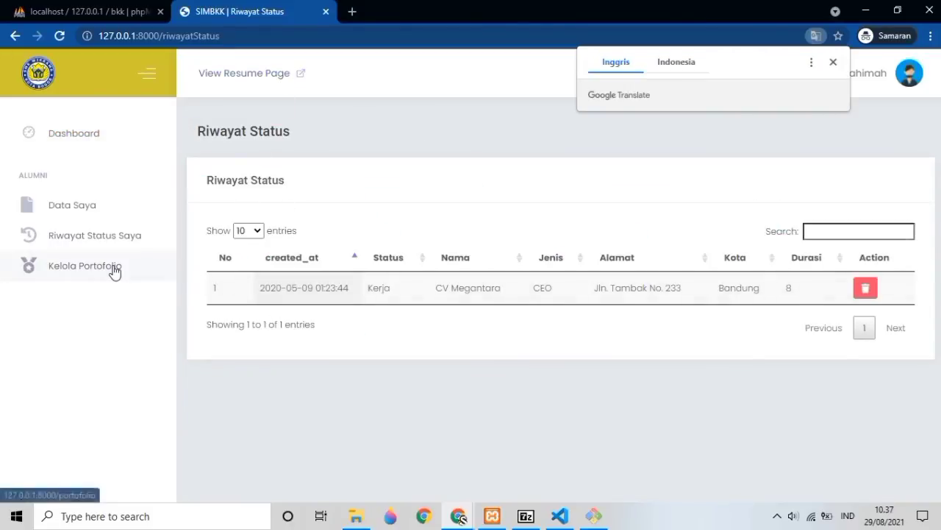
{"action": "left_click", "coordinate": [91, 271]}
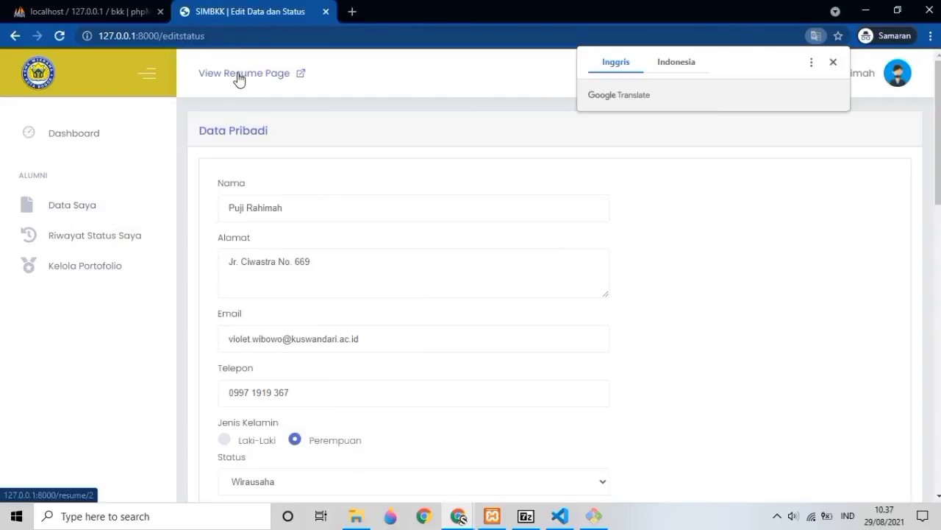
Open the alumni's resume page and look through its About, Portfolio, Experience, Education and Contact sections
{"action": "left_click", "coordinate": [106, 144]}
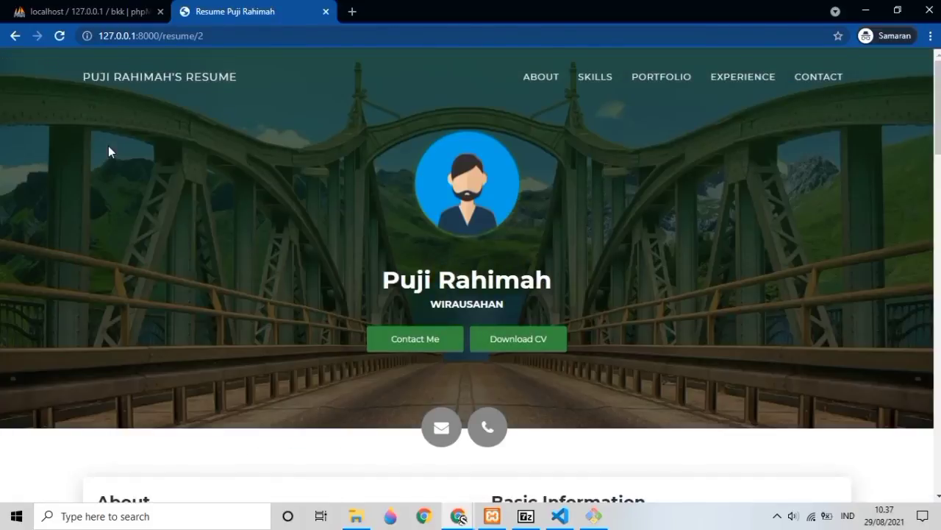
{"action": "scroll", "coordinate": [108, 152], "scroll_direction": "down", "scroll_amount": 4}
{"action": "scroll", "coordinate": [111, 156], "scroll_direction": "down", "scroll_amount": 10}
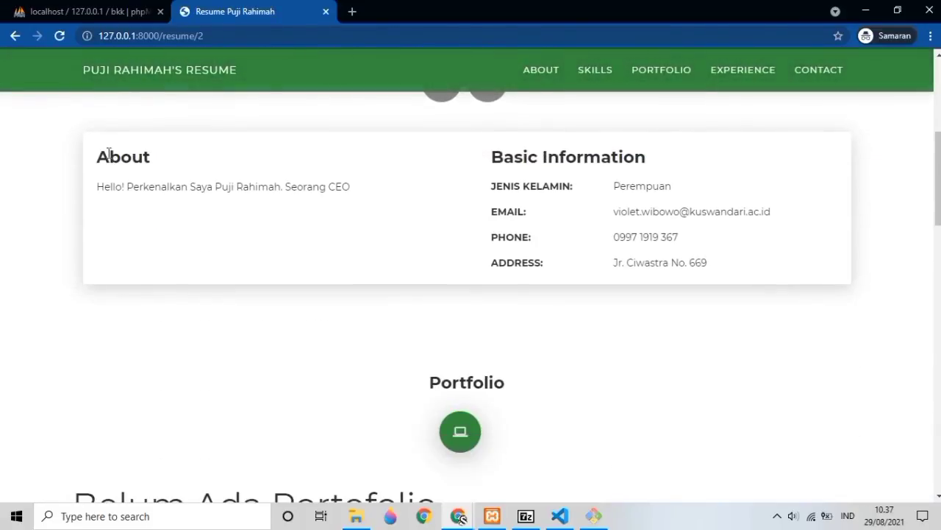
{"action": "scroll", "coordinate": [109, 153], "scroll_direction": "down", "scroll_amount": 8}
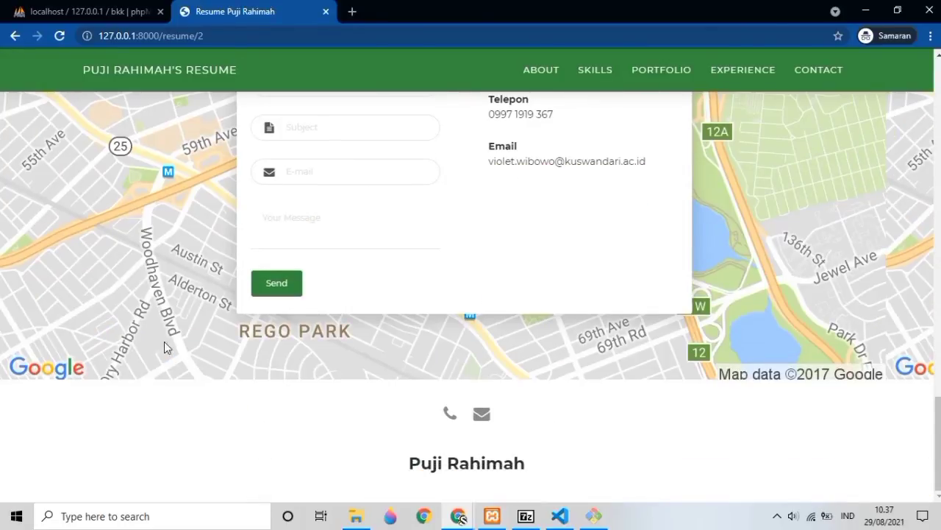
{"action": "scroll", "coordinate": [183, 431], "scroll_direction": "up", "scroll_amount": 2}
{"action": "scroll", "coordinate": [183, 412], "scroll_direction": "down", "scroll_amount": 2}
{"action": "scroll", "coordinate": [184, 397], "scroll_direction": "up", "scroll_amount": 7}
{"action": "scroll", "coordinate": [184, 375], "scroll_direction": "up", "scroll_amount": 3}
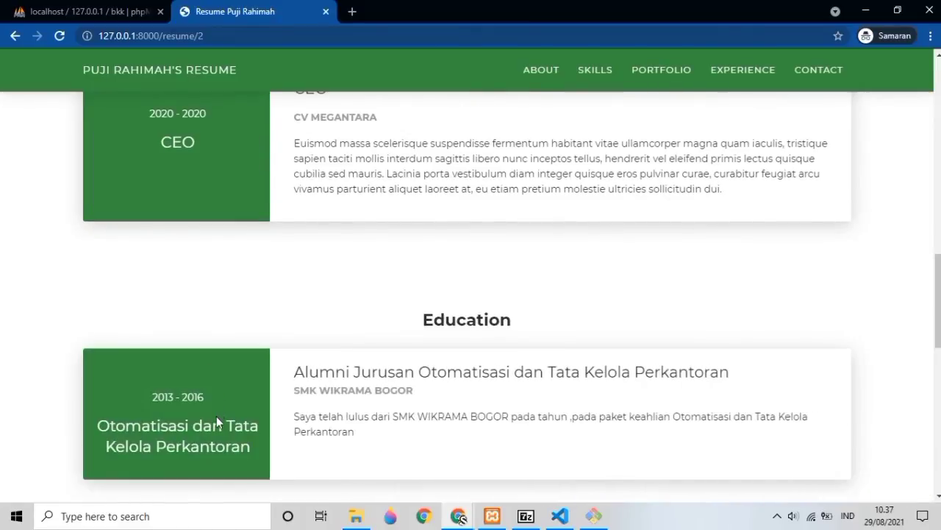
{"action": "scroll", "coordinate": [216, 412], "scroll_direction": "up", "scroll_amount": 3}
{"action": "scroll", "coordinate": [216, 403], "scroll_direction": "up", "scroll_amount": 5}
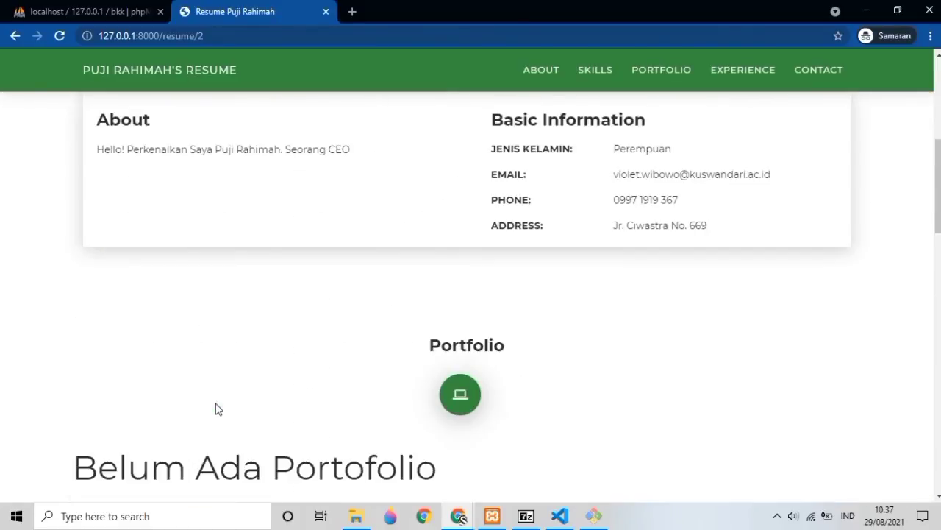
{"action": "scroll", "coordinate": [215, 403], "scroll_direction": "up", "scroll_amount": 3}
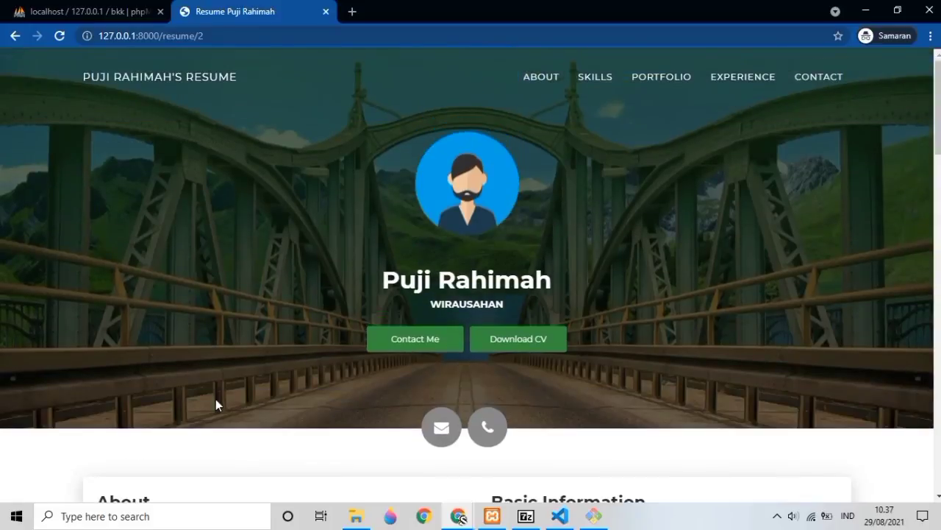
Return to the alumni dashboard and check the options in the account menu
{"action": "left_click", "coordinate": [12, 37]}
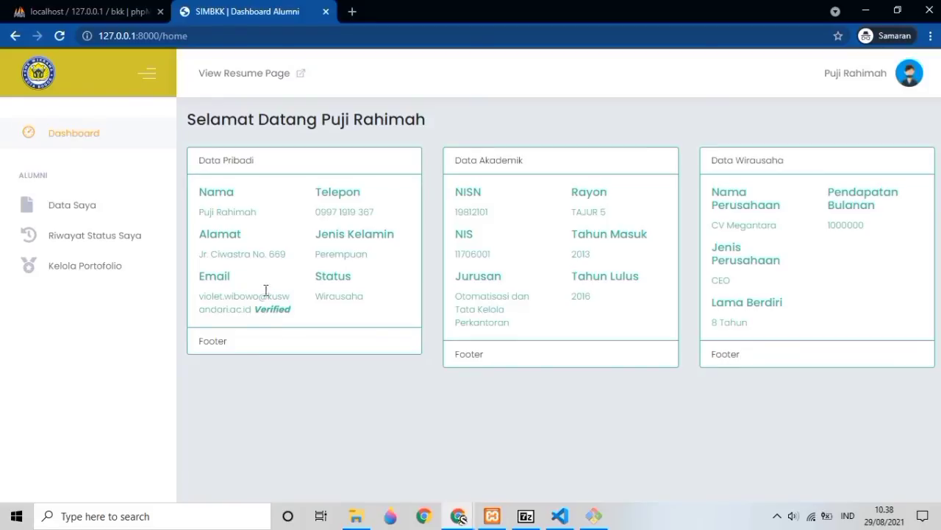
{"action": "left_click", "coordinate": [898, 78]}
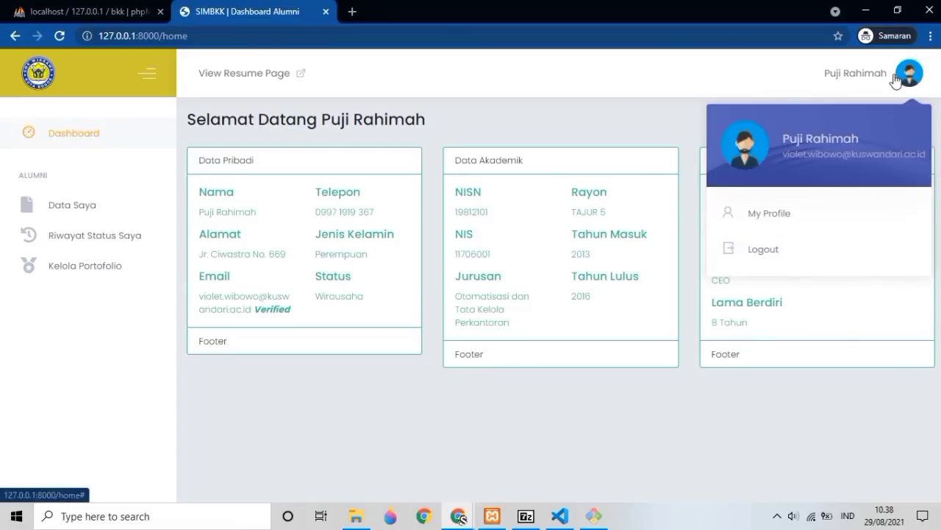
{"action": "left_click", "coordinate": [896, 80]}
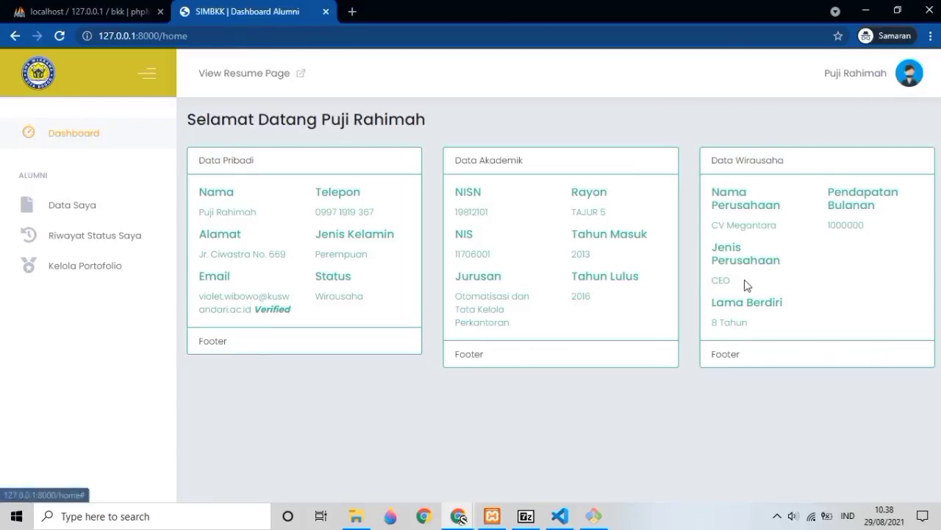